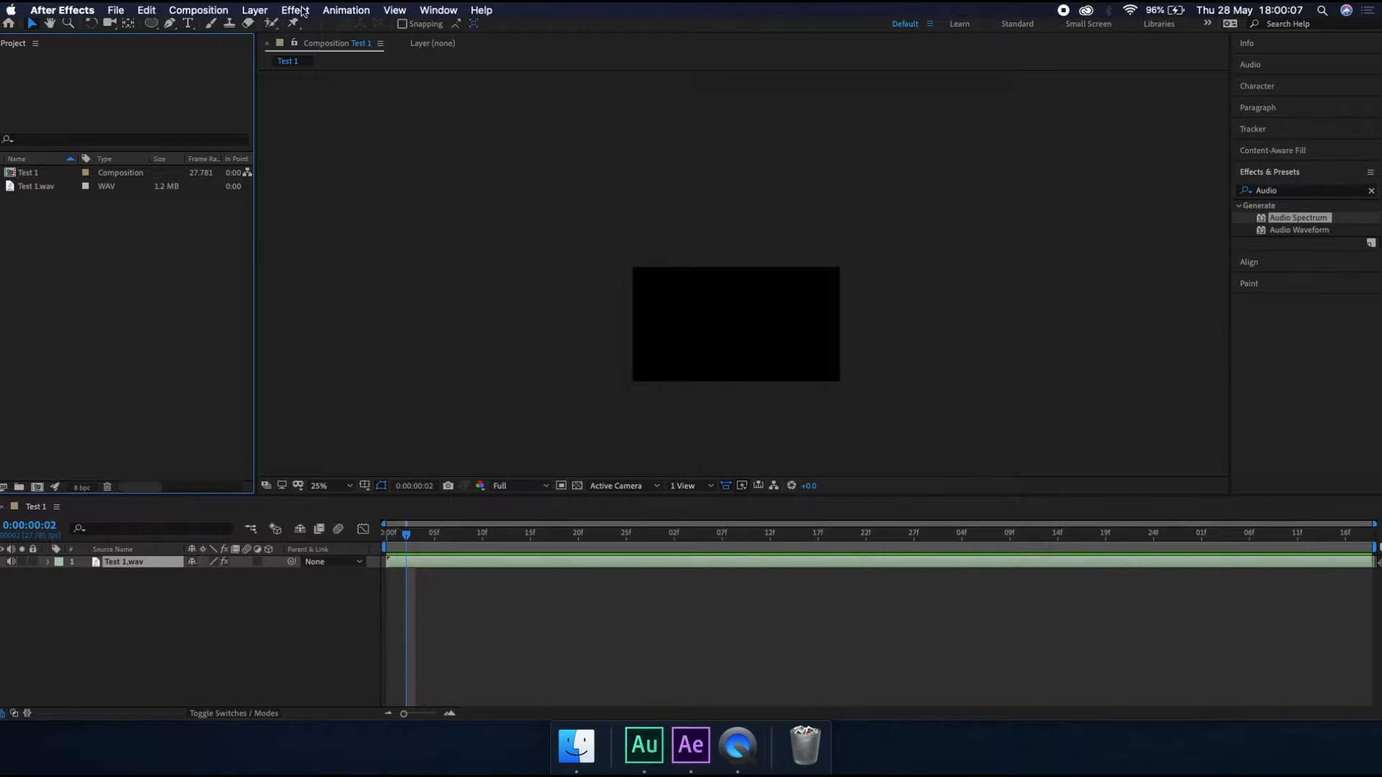
Step: Create a new dark gray solid layer above the Test 1.wav layer with the default solid settings
{"action": "left_click", "coordinate": [263, 11]}
{"action": "left_click", "coordinate": [223, 593]}
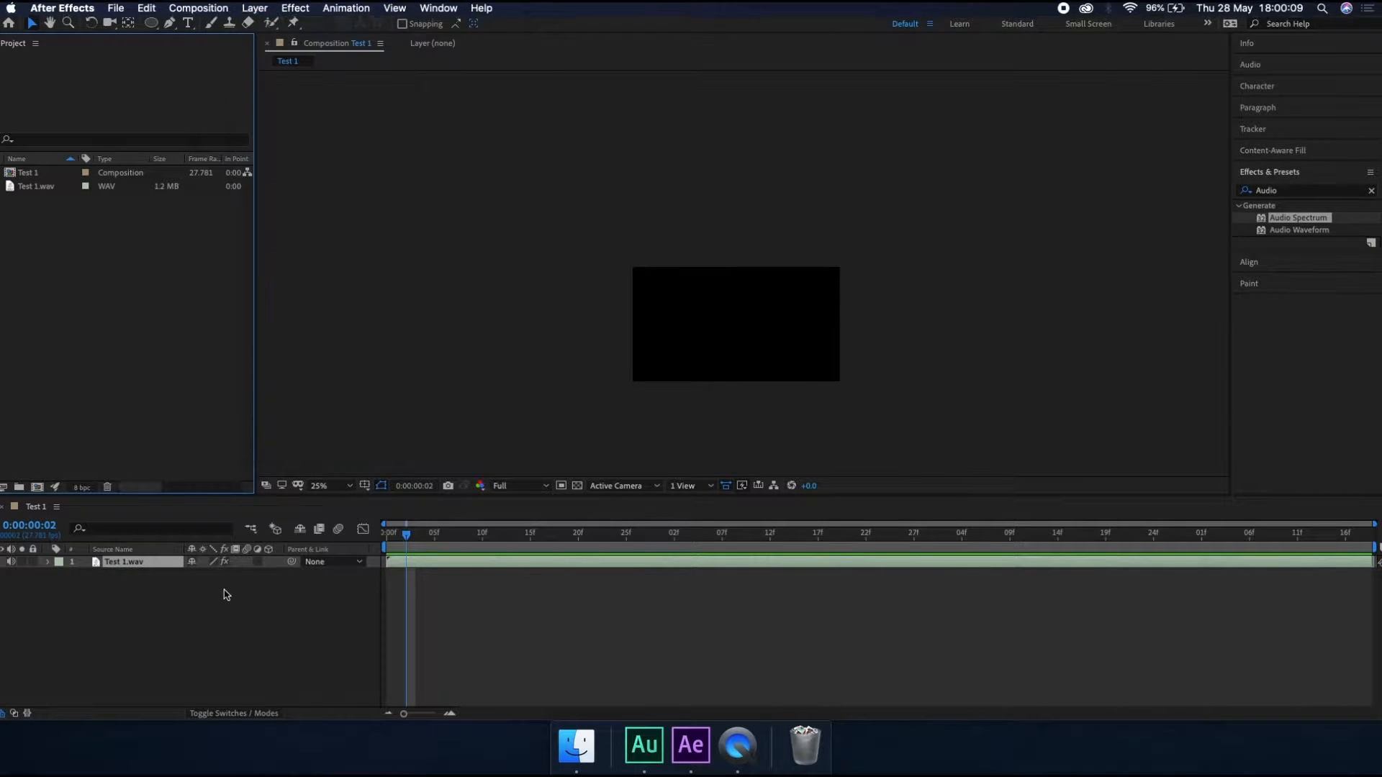
{"action": "left_click", "coordinate": [222, 592]}
{"action": "left_click", "coordinate": [255, 10]}
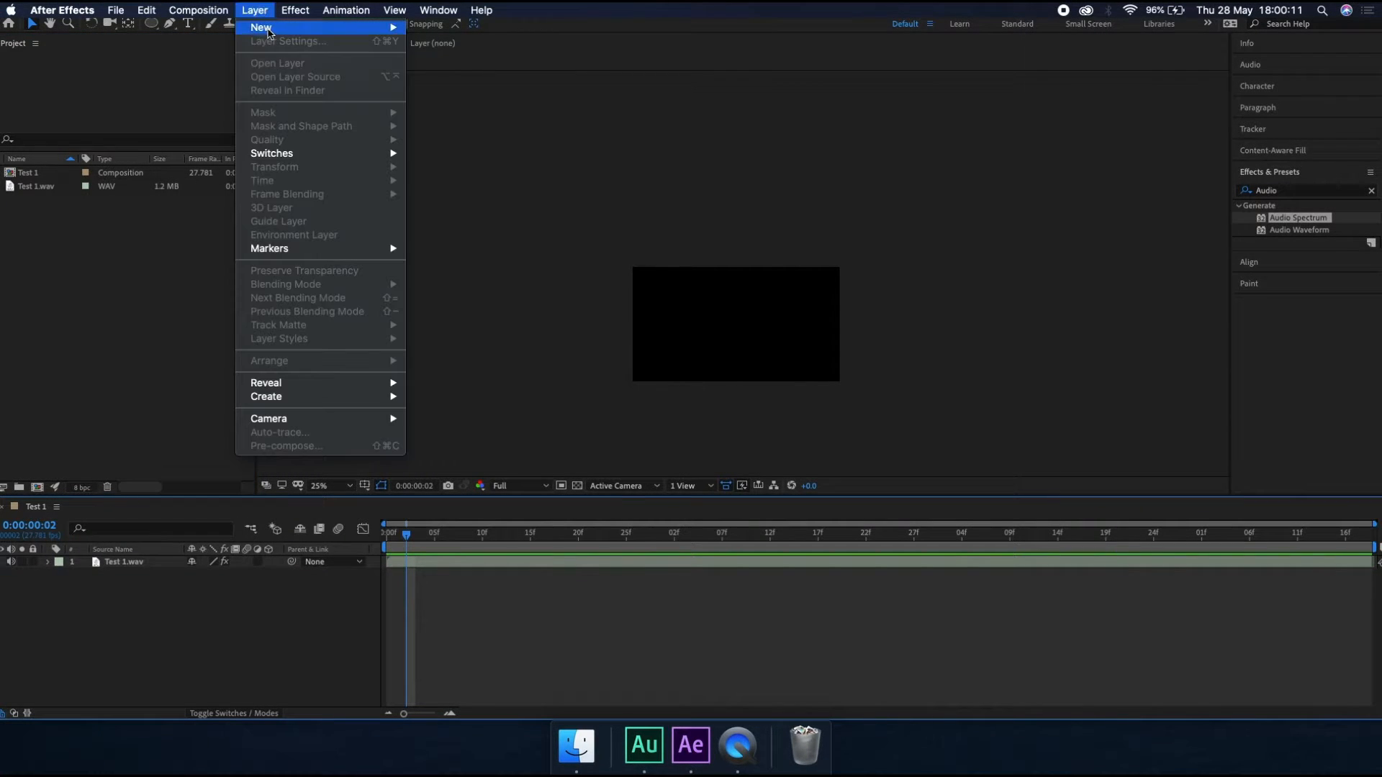
{"action": "mouse_move", "coordinate": [270, 29]}
{"action": "left_click", "coordinate": [456, 46]}
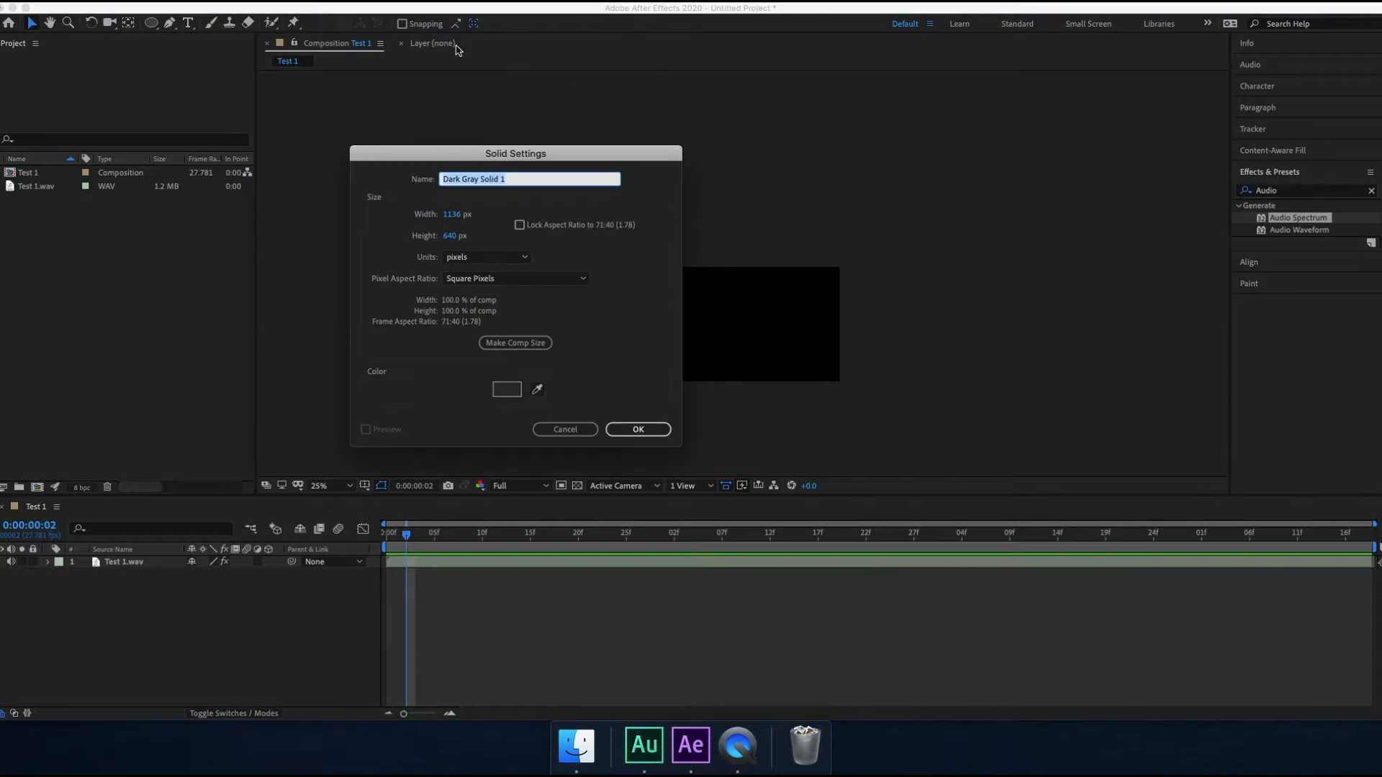
{"action": "key", "text": "Return"}
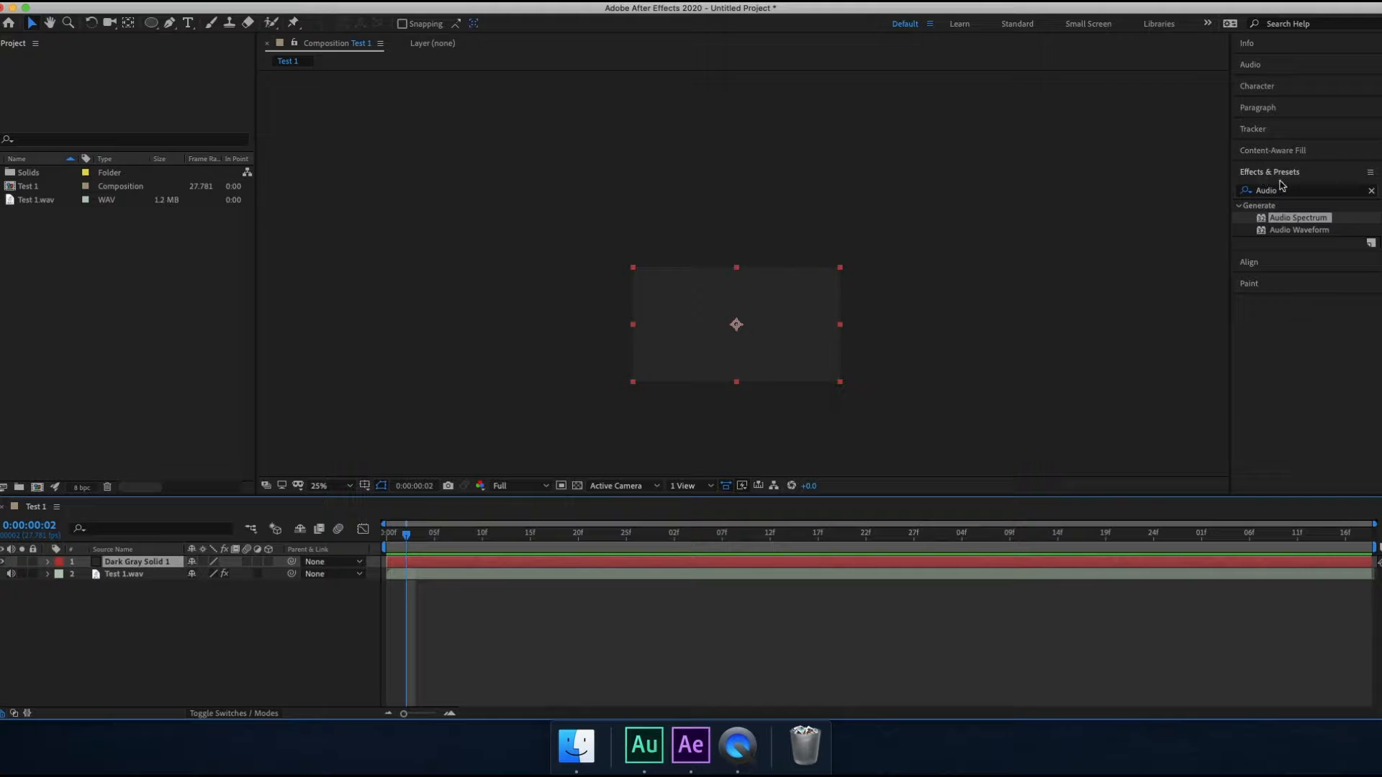
Step: Apply the Audio Spectrum effect to the solid layer and set Test 1.wav as its audio layer
{"action": "left_click_drag", "start_coordinate": [1309, 223], "coordinate": [131, 561]}
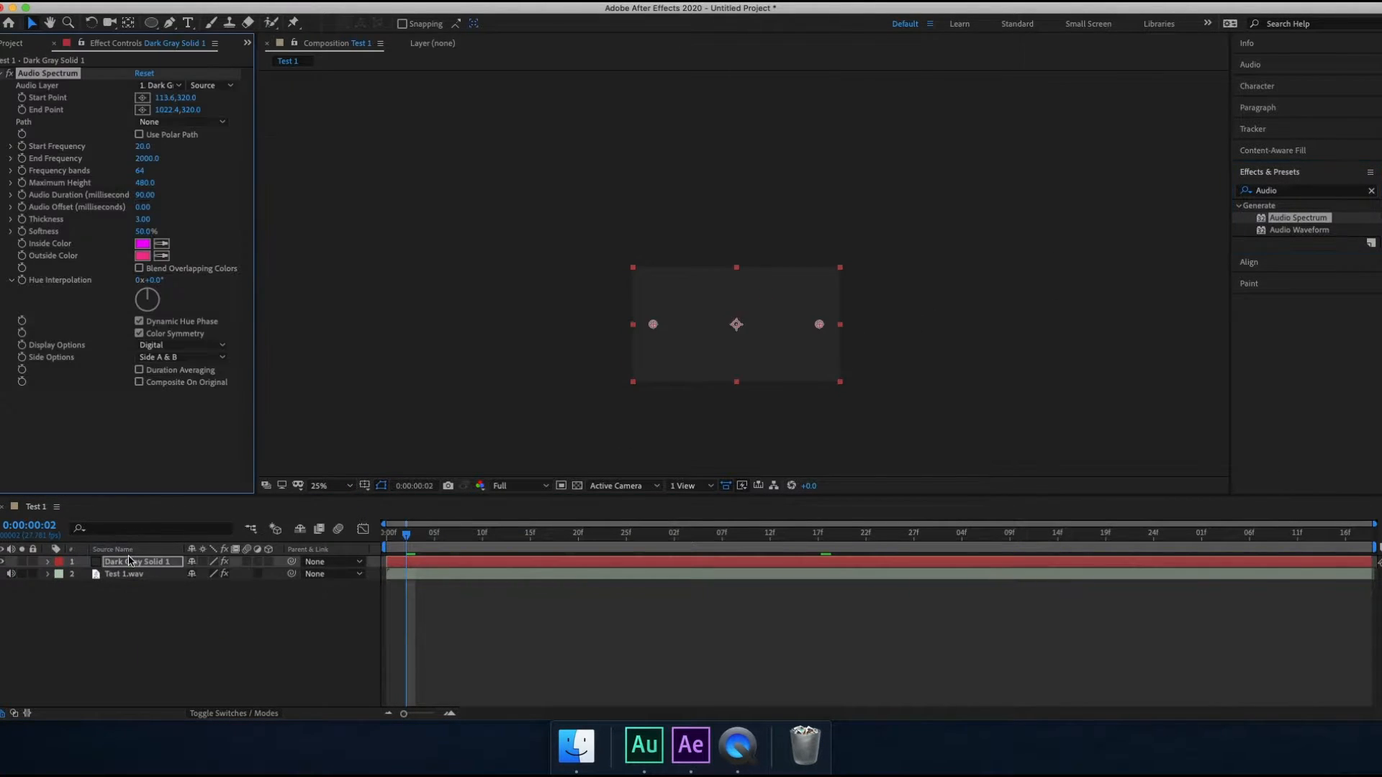
{"action": "left_click", "coordinate": [162, 85]}
{"action": "left_click", "coordinate": [190, 136]}
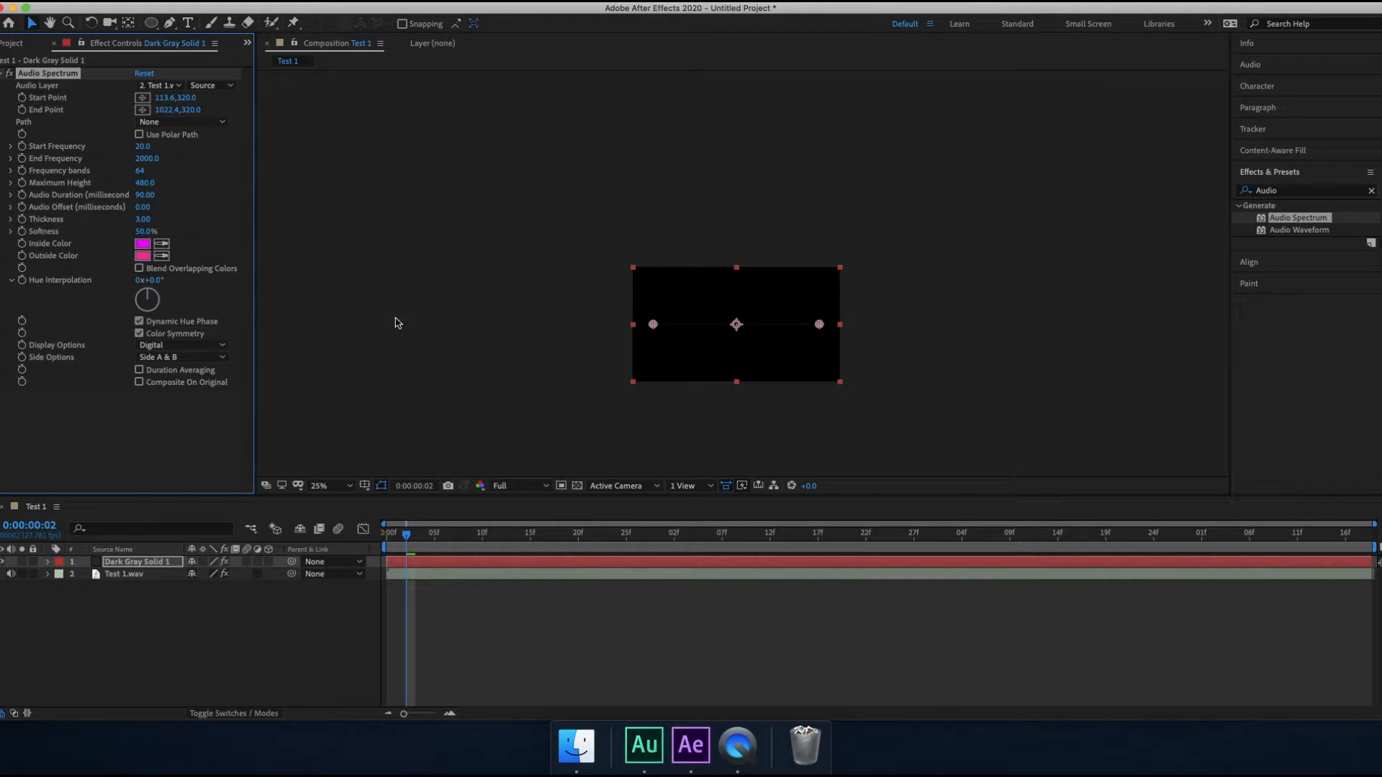
Step: Set the Audio Spectrum's Hue Interpolation to 313° and its Maximum Height to 10000
{"action": "left_click_drag", "start_coordinate": [159, 306], "coordinate": [134, 291]}
{"action": "left_click", "coordinate": [146, 183]}
{"action": "type", "text": "1"}
{"action": "key", "text": "Return"}
Step: Play a preview of the composition to check how the straight audio spectrum reacts to the sound
{"action": "scroll", "coordinate": [701, 339], "scroll_direction": "up", "scroll_amount": 4}
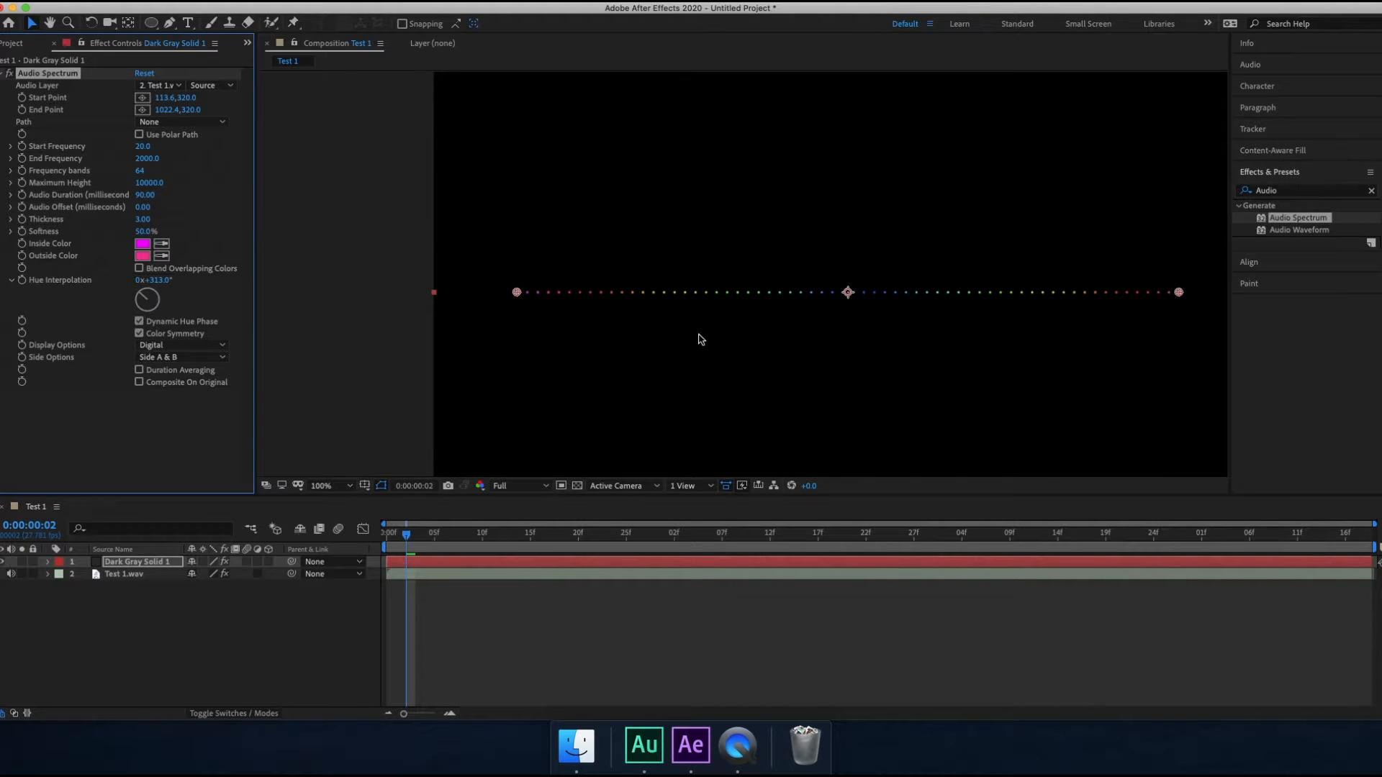
{"action": "scroll", "coordinate": [701, 339], "scroll_direction": "down", "scroll_amount": 1}
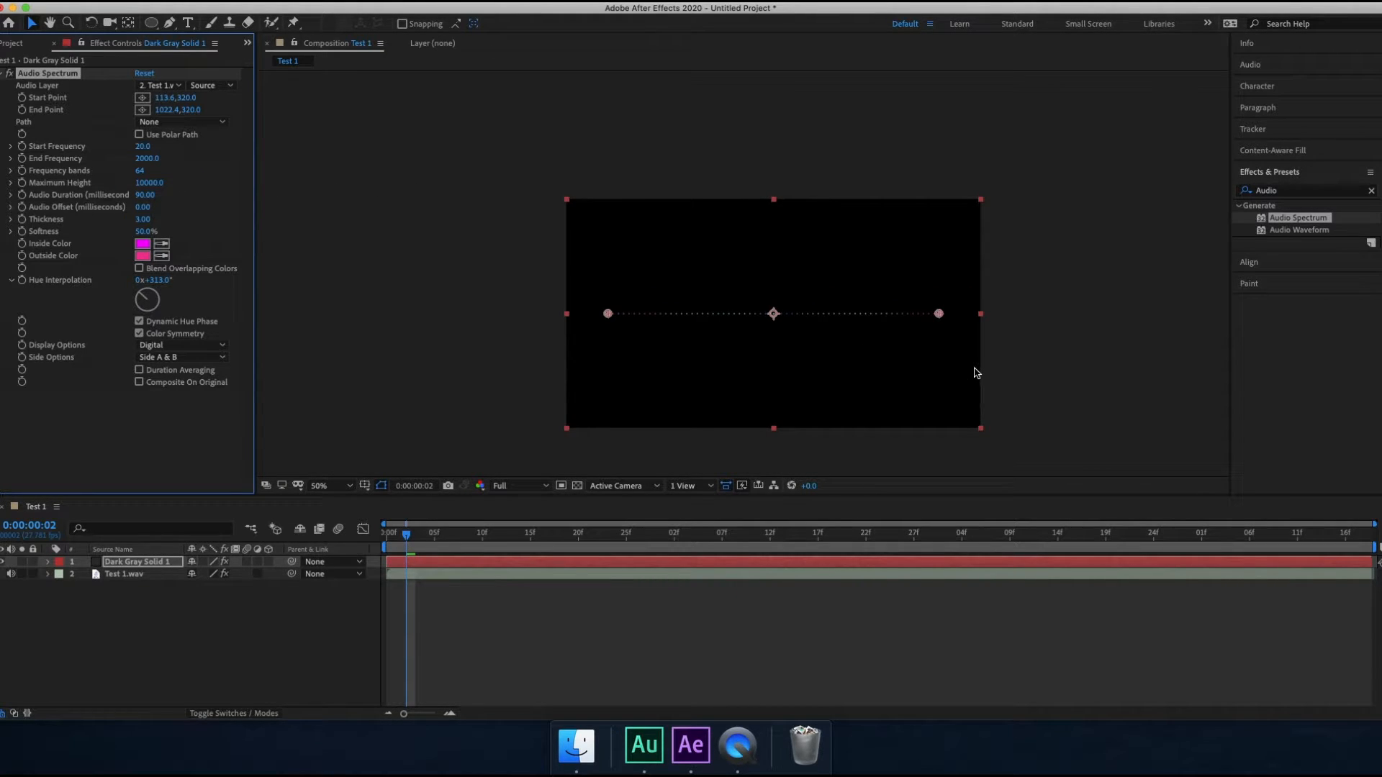
{"action": "key", "text": "space"}
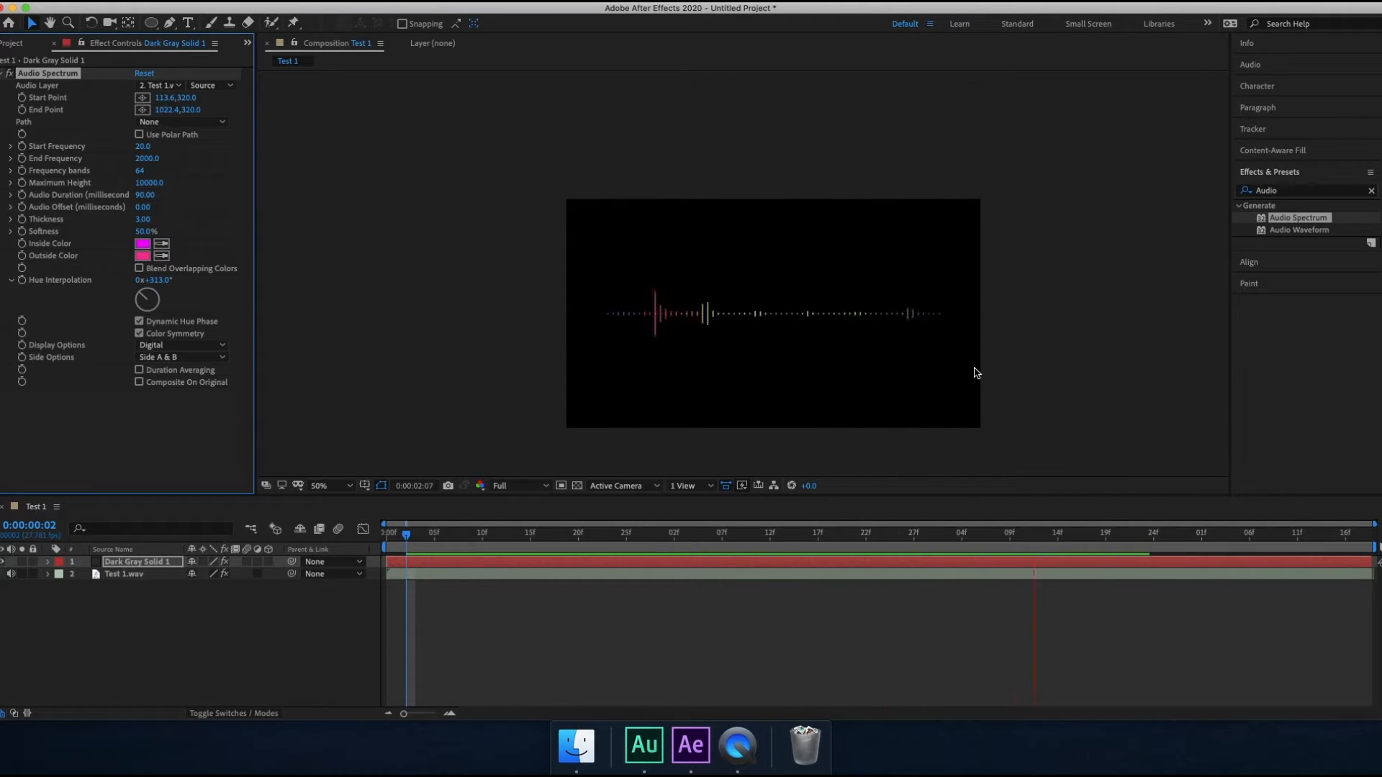
{"action": "key", "text": "space"}
{"action": "scroll", "coordinate": [977, 372], "scroll_direction": "down", "scroll_amount": 4}
{"action": "scroll", "coordinate": [977, 373], "scroll_direction": "up", "scroll_amount": 4}
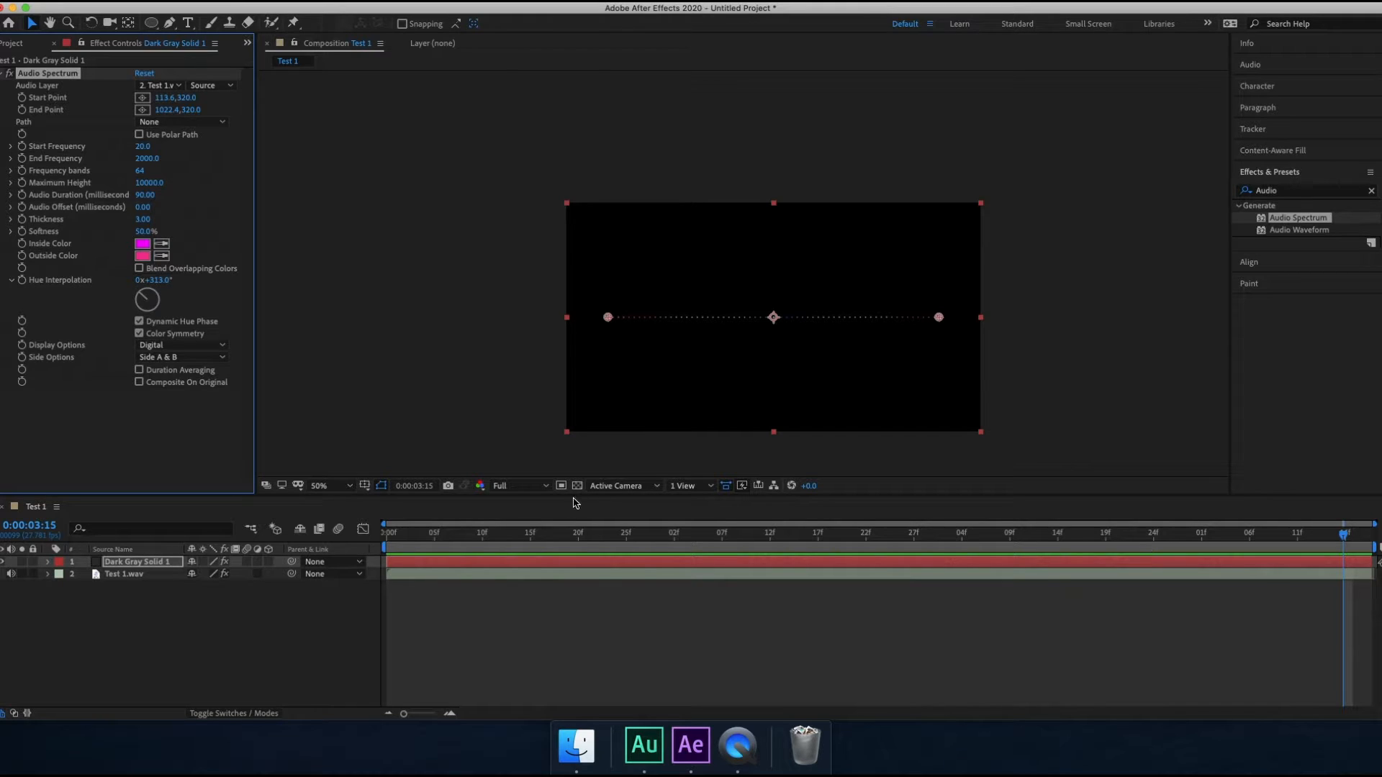
Step: Delete the solid layer holding the straight audio spectrum, leaving only the Test 1.wav layer
{"action": "key", "text": "Delete"}
{"action": "left_click", "coordinate": [143, 562]}
{"action": "key", "text": "Delete"}
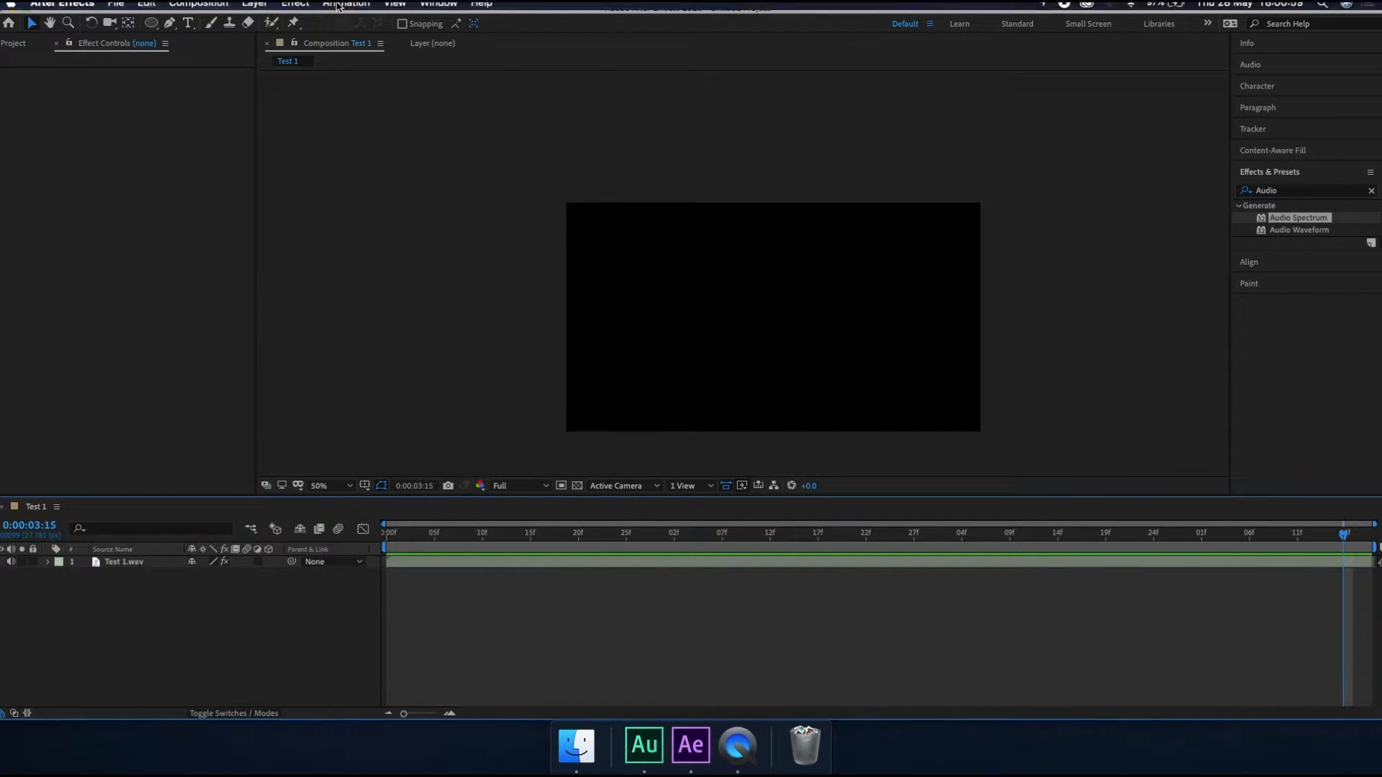
Step: Create a new dark gray solid layer above the audio, keeping the default solid settings
{"action": "left_click", "coordinate": [267, 11]}
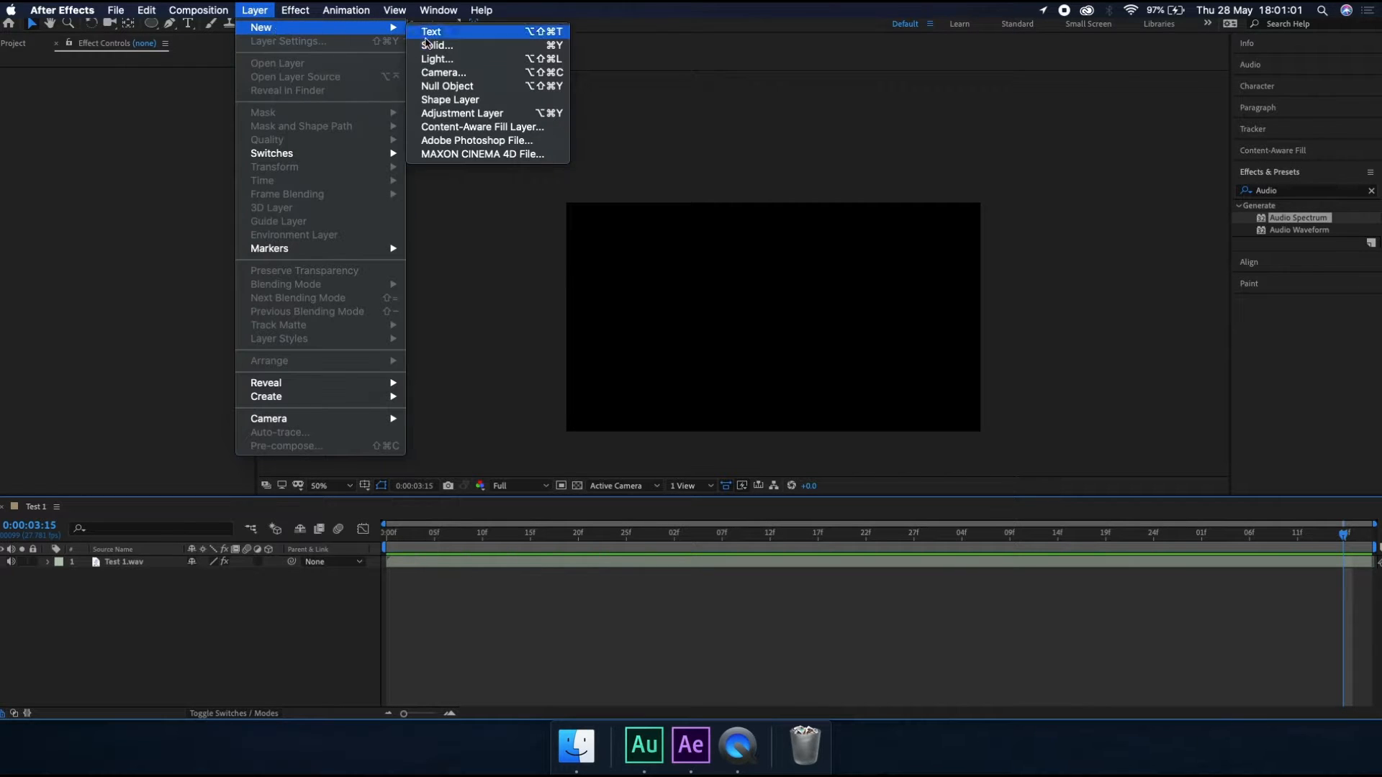
{"action": "left_click", "coordinate": [440, 45]}
{"action": "key", "text": "Return"}
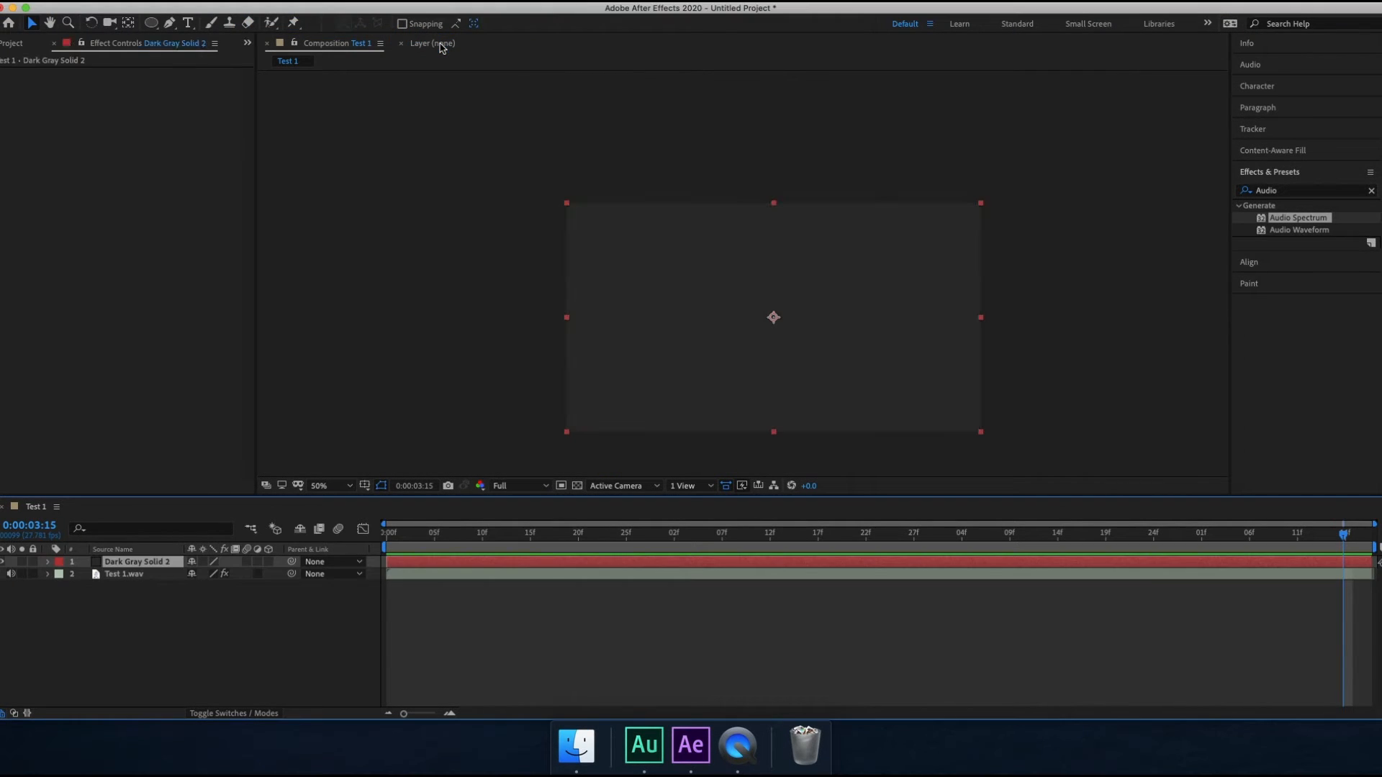
Step: Draw a circular mask on the solid with the Ellipse tool and center it horizontally and vertically in the composition
{"action": "left_click", "coordinate": [150, 24]}
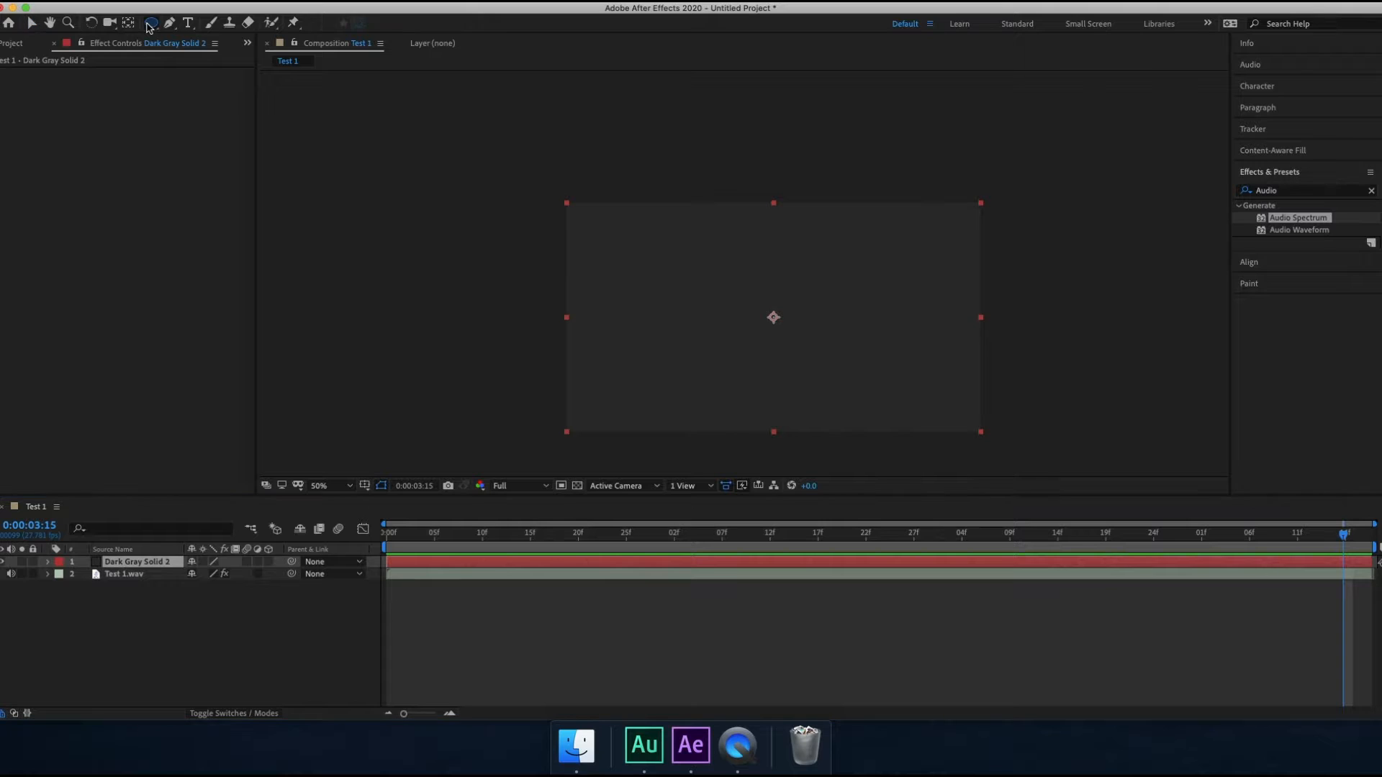
{"action": "left_click_drag", "start_coordinate": [685, 272], "coordinate": [797, 383]}
{"action": "left_click", "coordinate": [1296, 262]}
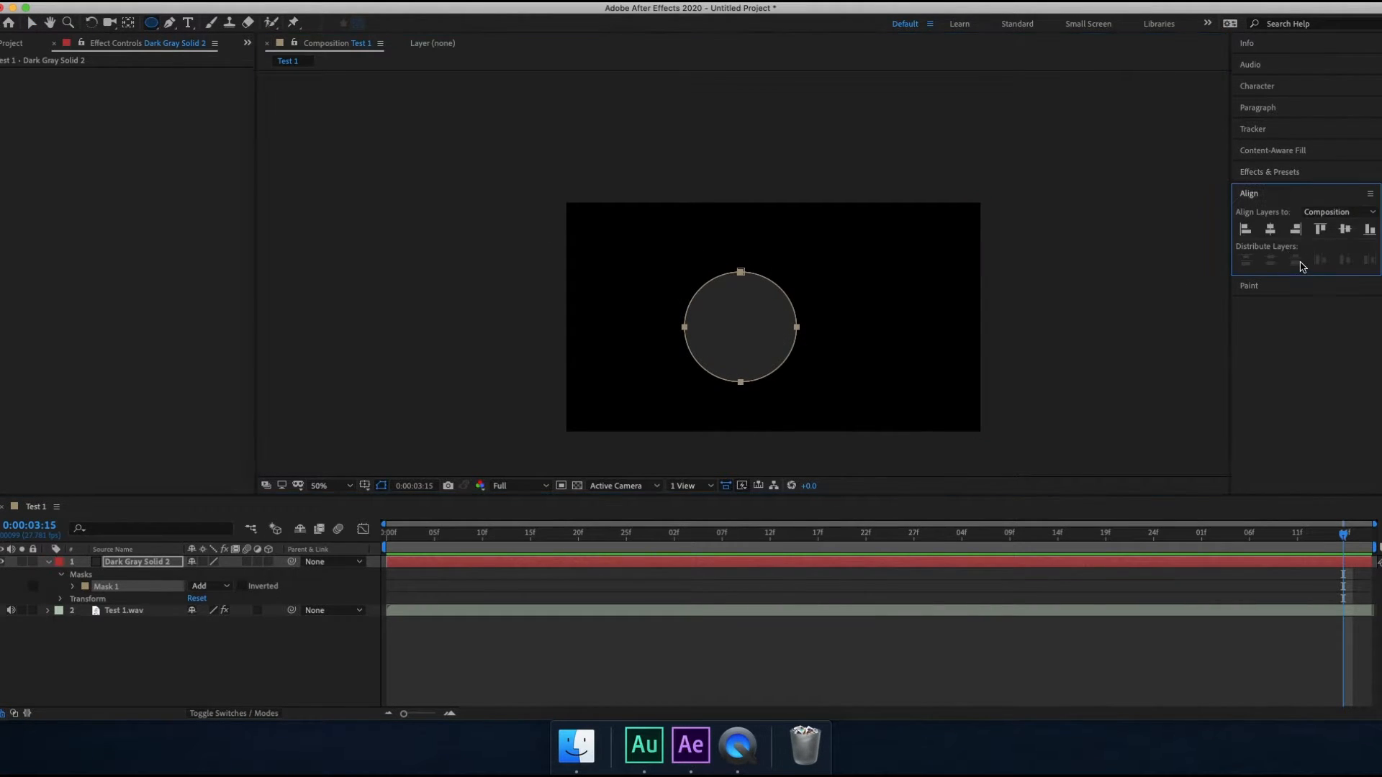
{"action": "left_click", "coordinate": [1271, 229]}
{"action": "left_click", "coordinate": [1345, 229]}
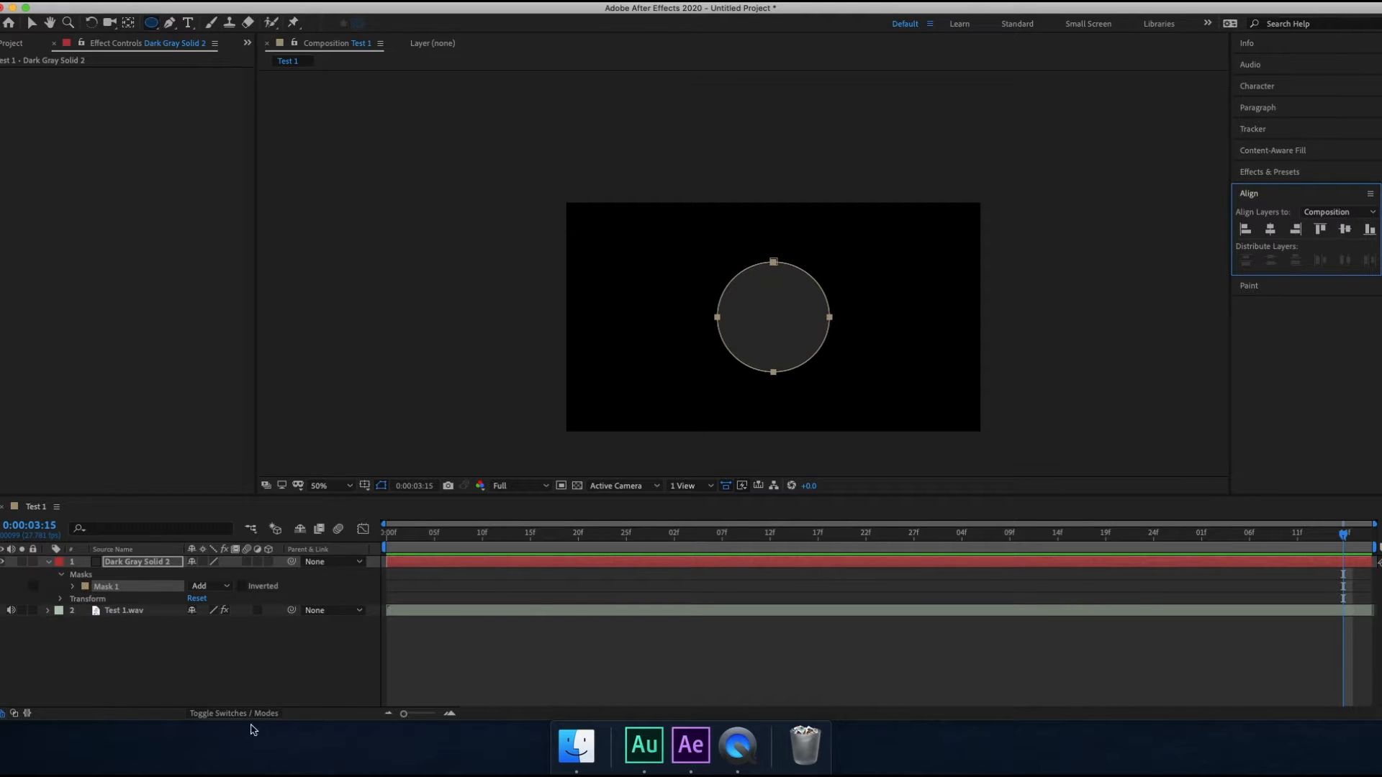
Step: Apply Audio Spectrum to the masked solid, with Test 1.wav as the audio layer and Mask 1 as the path
{"action": "left_click", "coordinate": [1276, 174]}
{"action": "left_click_drag", "start_coordinate": [1298, 217], "coordinate": [149, 562]}
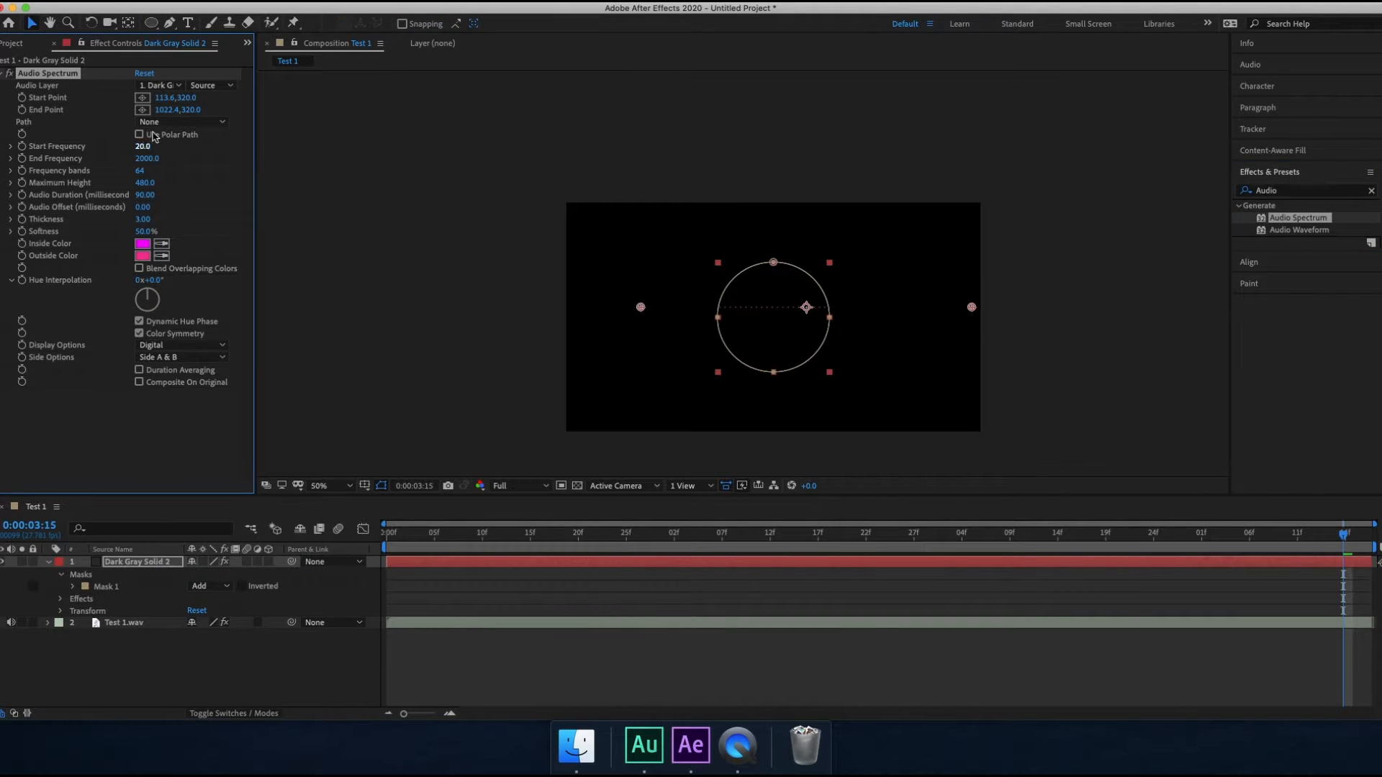
{"action": "left_click", "coordinate": [162, 85]}
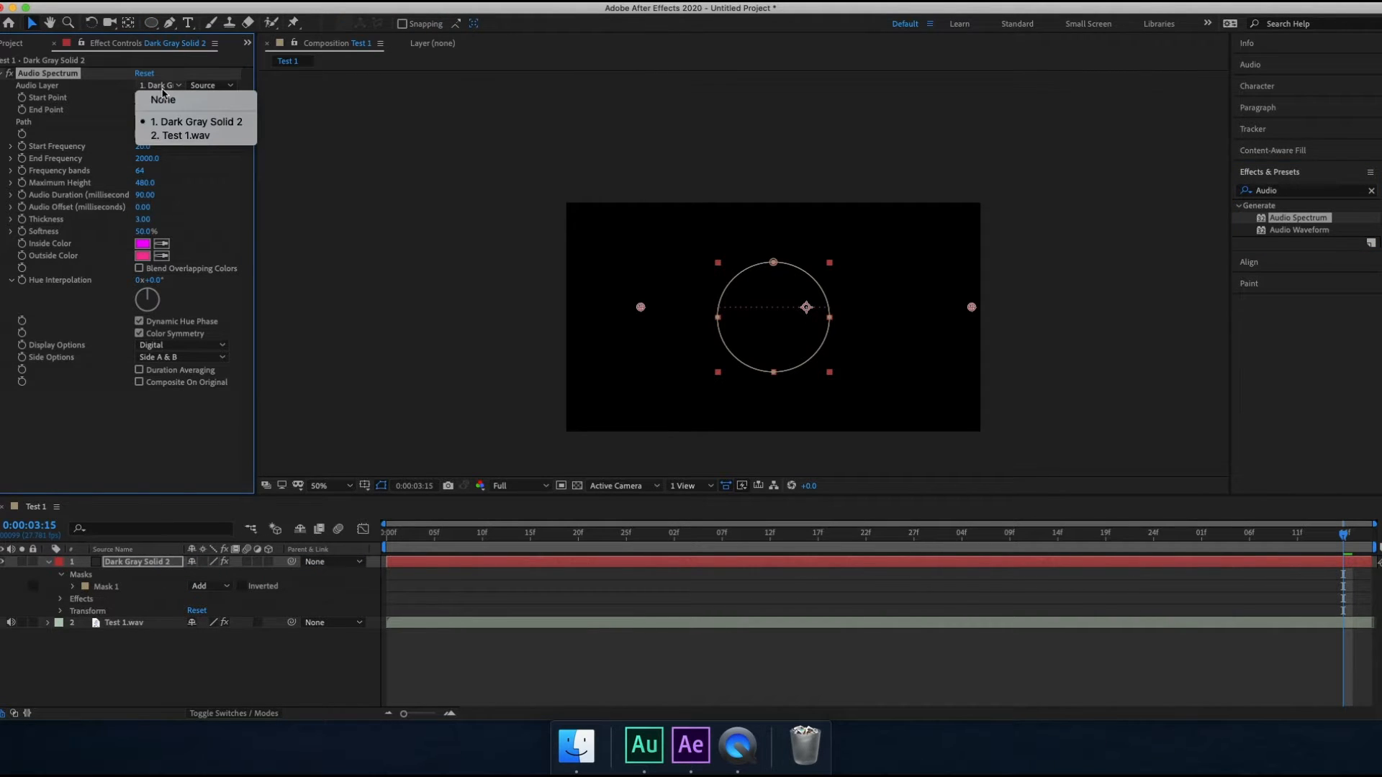
{"action": "left_click", "coordinate": [185, 133]}
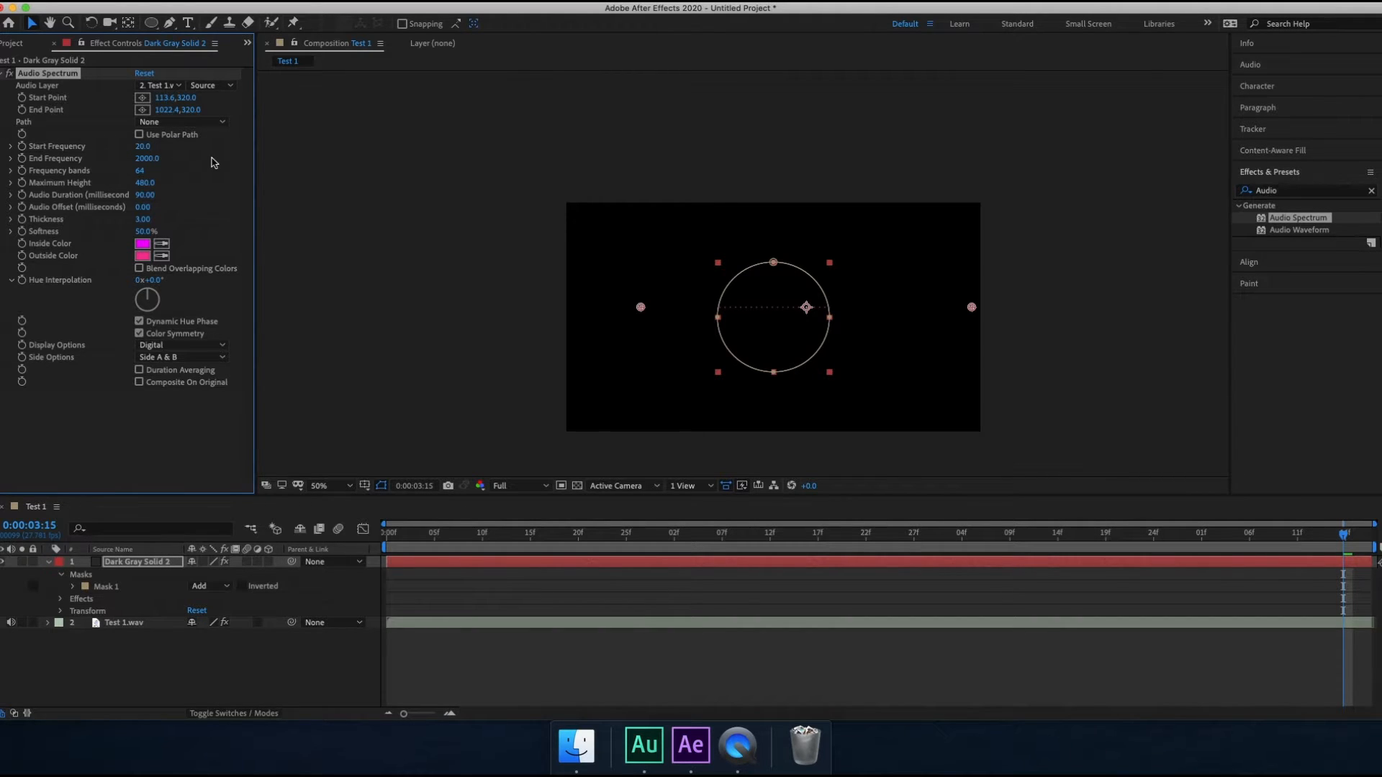
{"action": "left_click", "coordinate": [184, 122]}
{"action": "left_click", "coordinate": [181, 163]}
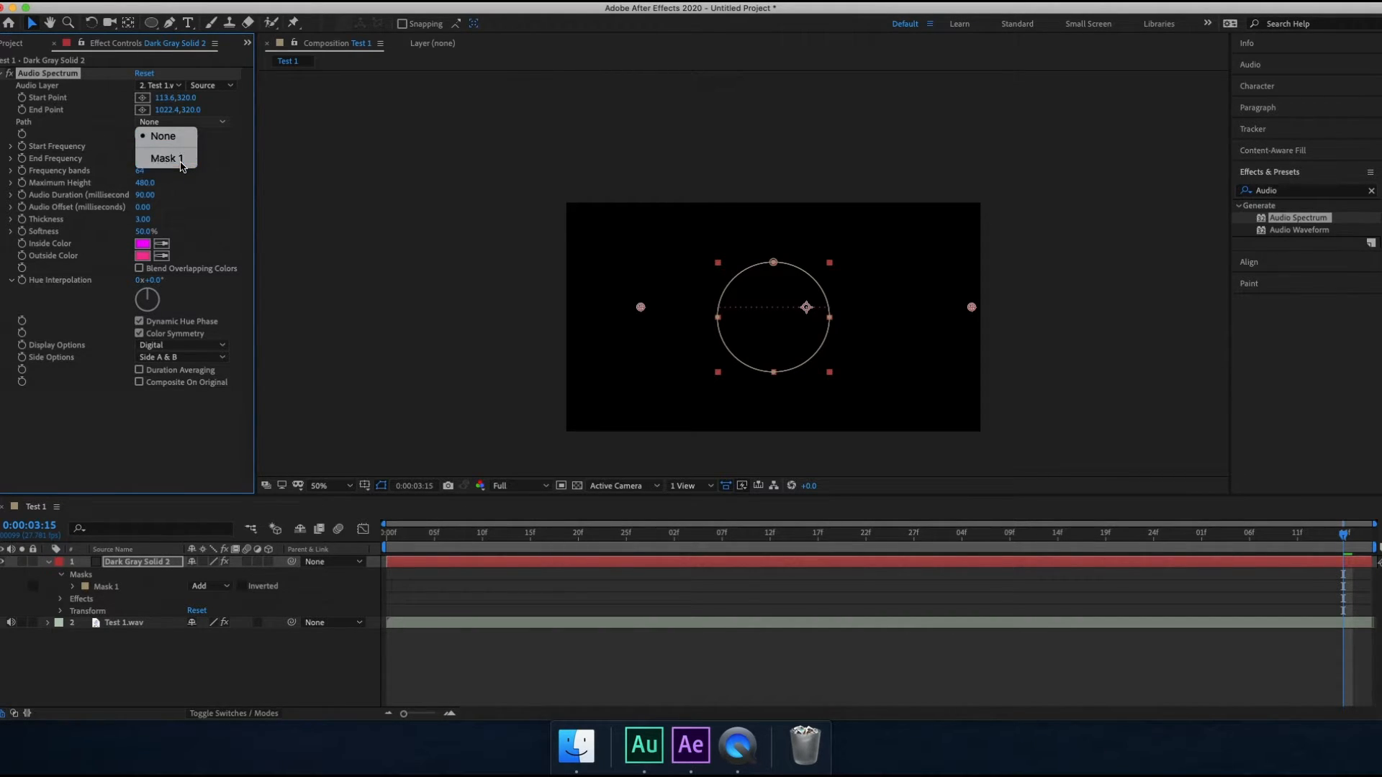
Step: Set the circular spectrum's Maximum Height to 5000 and its Hue Interpolation to 304°
{"action": "left_click", "coordinate": [148, 183]}
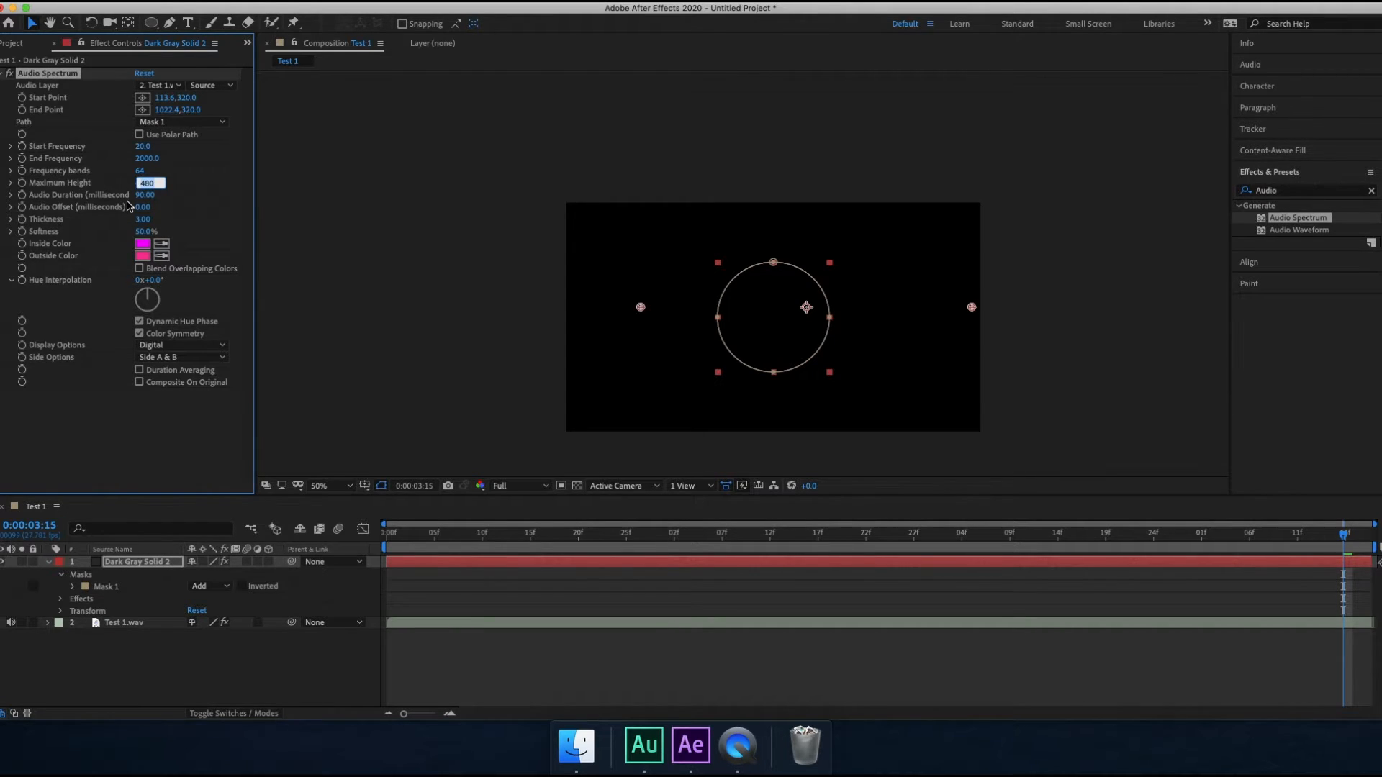
{"action": "type", "text": "5000"}
{"action": "left_click", "coordinate": [148, 307]}
{"action": "left_click", "coordinate": [140, 321]}
{"action": "left_click", "coordinate": [138, 293]}
Step: Play the composition from 0:00:00:00 to preview the circular audio spectrum
{"action": "left_click_drag", "start_coordinate": [1343, 534], "coordinate": [388, 553]}
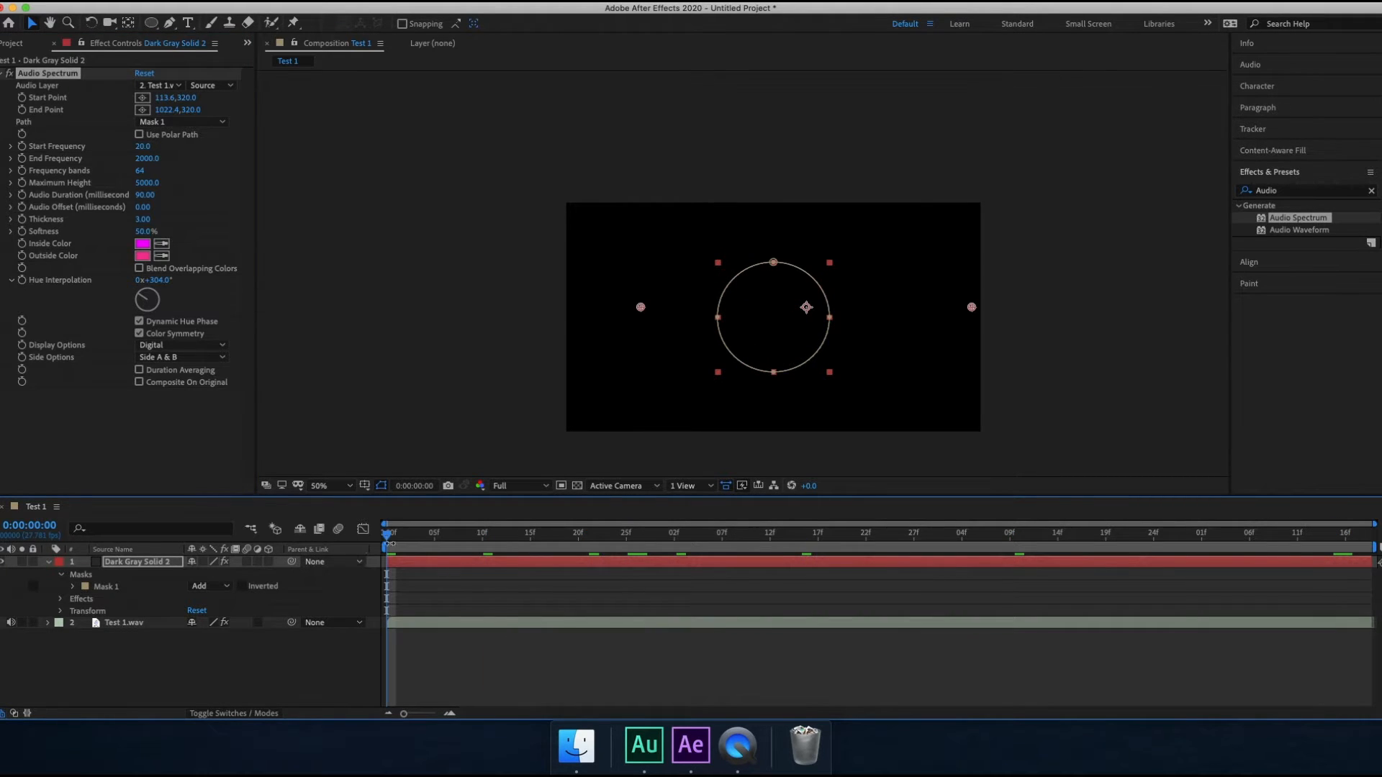
{"action": "key", "text": "space"}
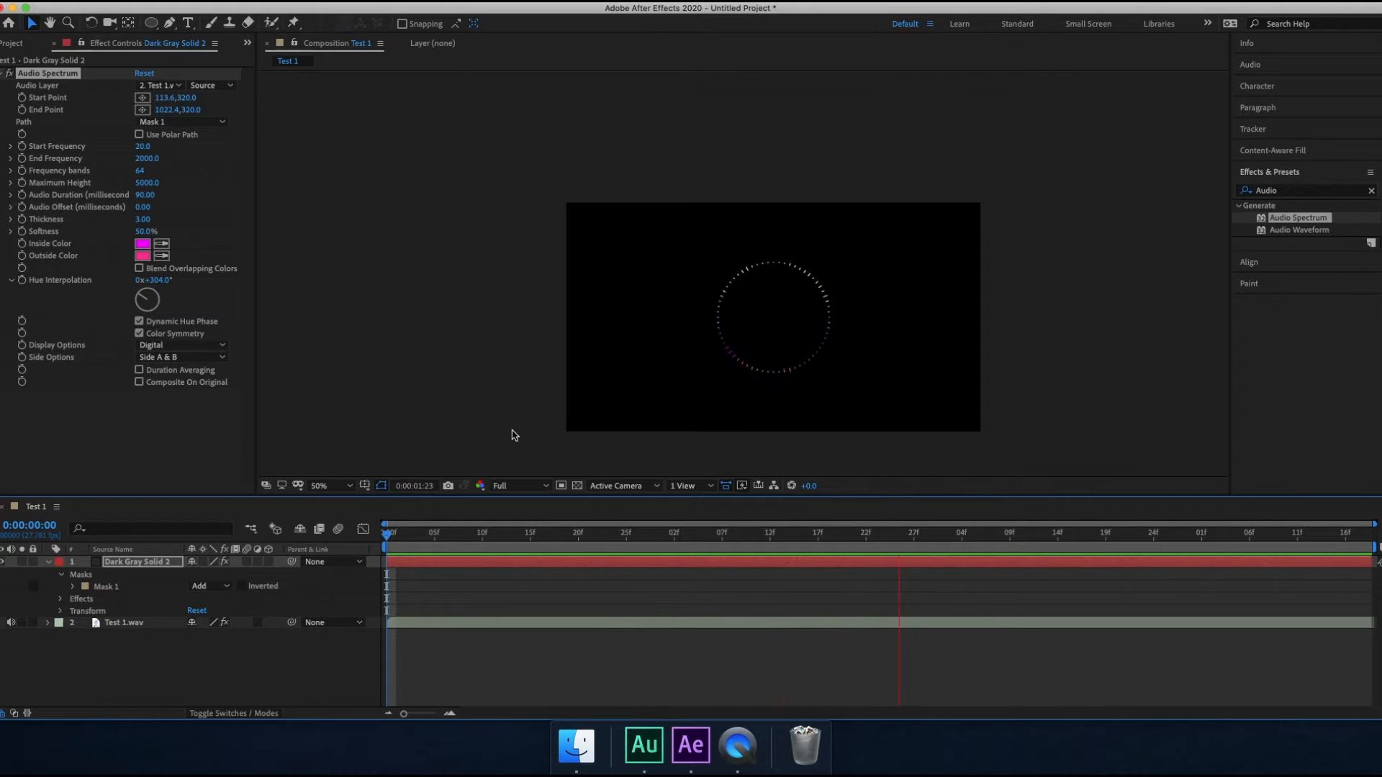
{"action": "key", "text": "space"}
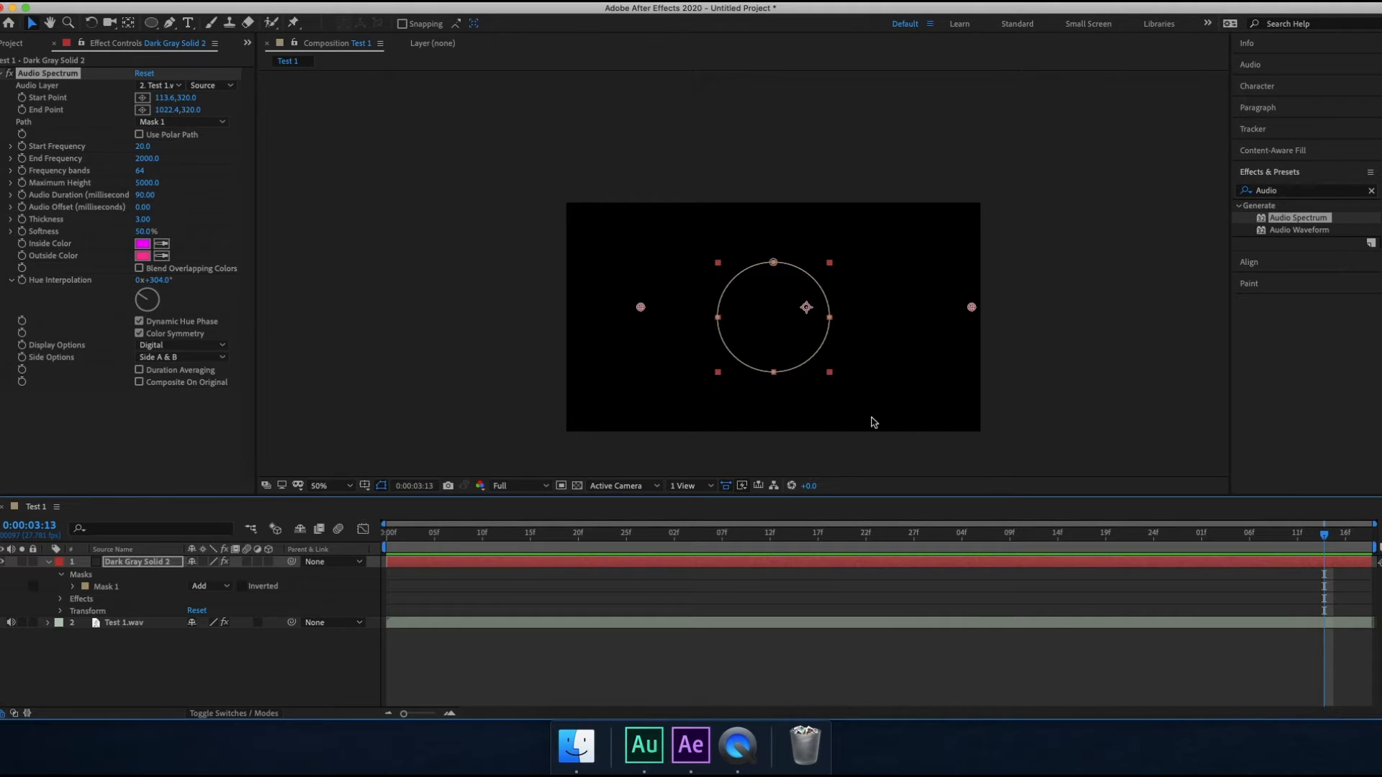
Step: Import Robots-Square.jpg from the Documents folder and add it to the composition as the top layer
{"action": "left_click", "coordinate": [8, 43]}
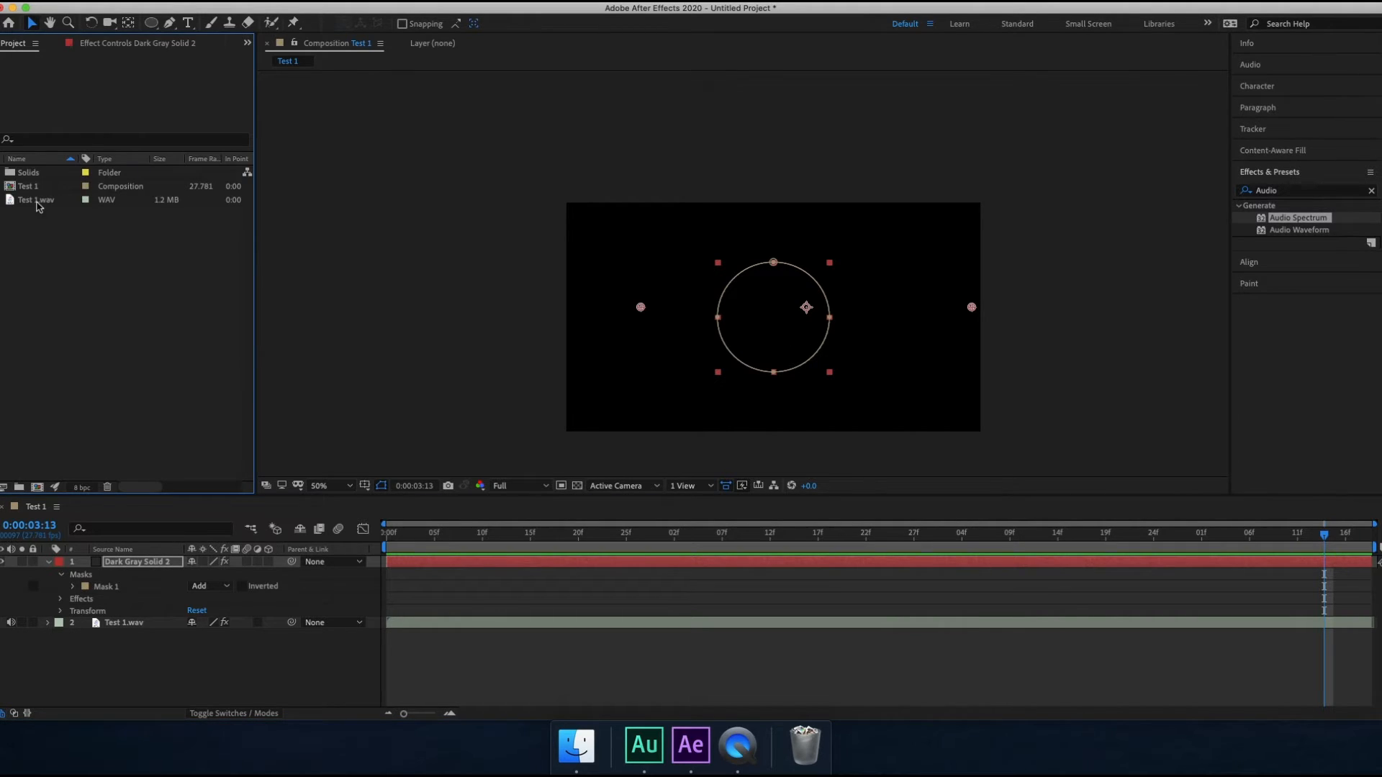
{"action": "left_click", "coordinate": [115, 10]}
{"action": "mouse_move", "coordinate": [176, 193]}
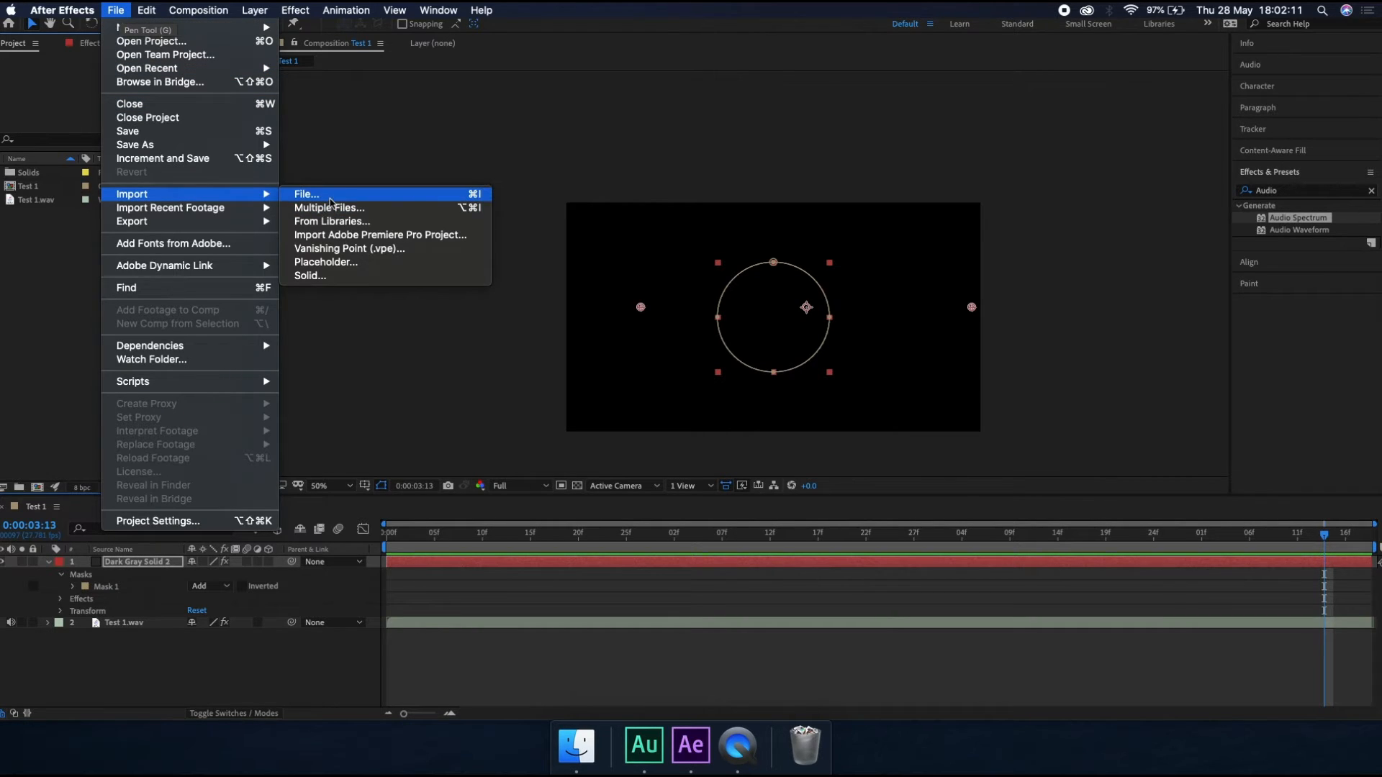
{"action": "left_click", "coordinate": [330, 199]}
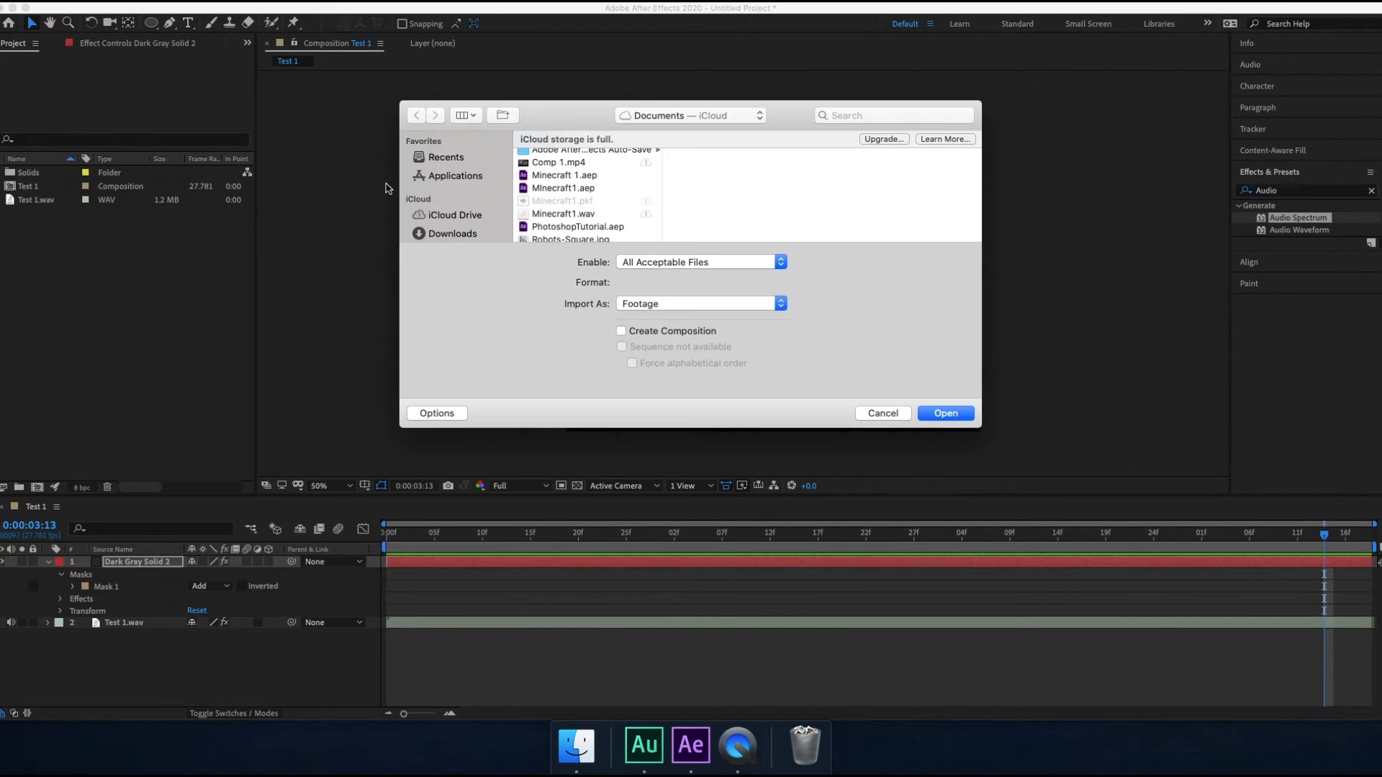
{"action": "scroll", "coordinate": [550, 193], "scroll_direction": "down", "scroll_amount": 3}
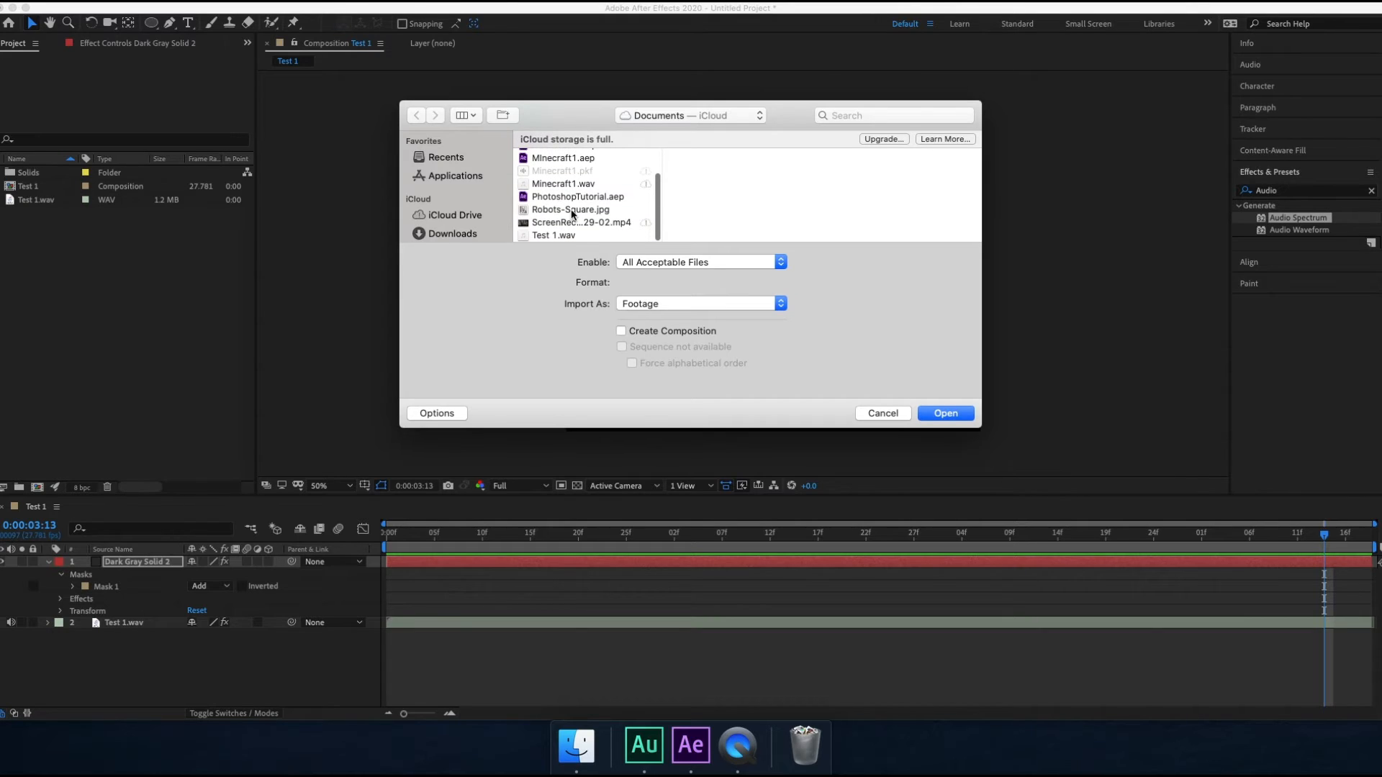
{"action": "double_click", "coordinate": [572, 209]}
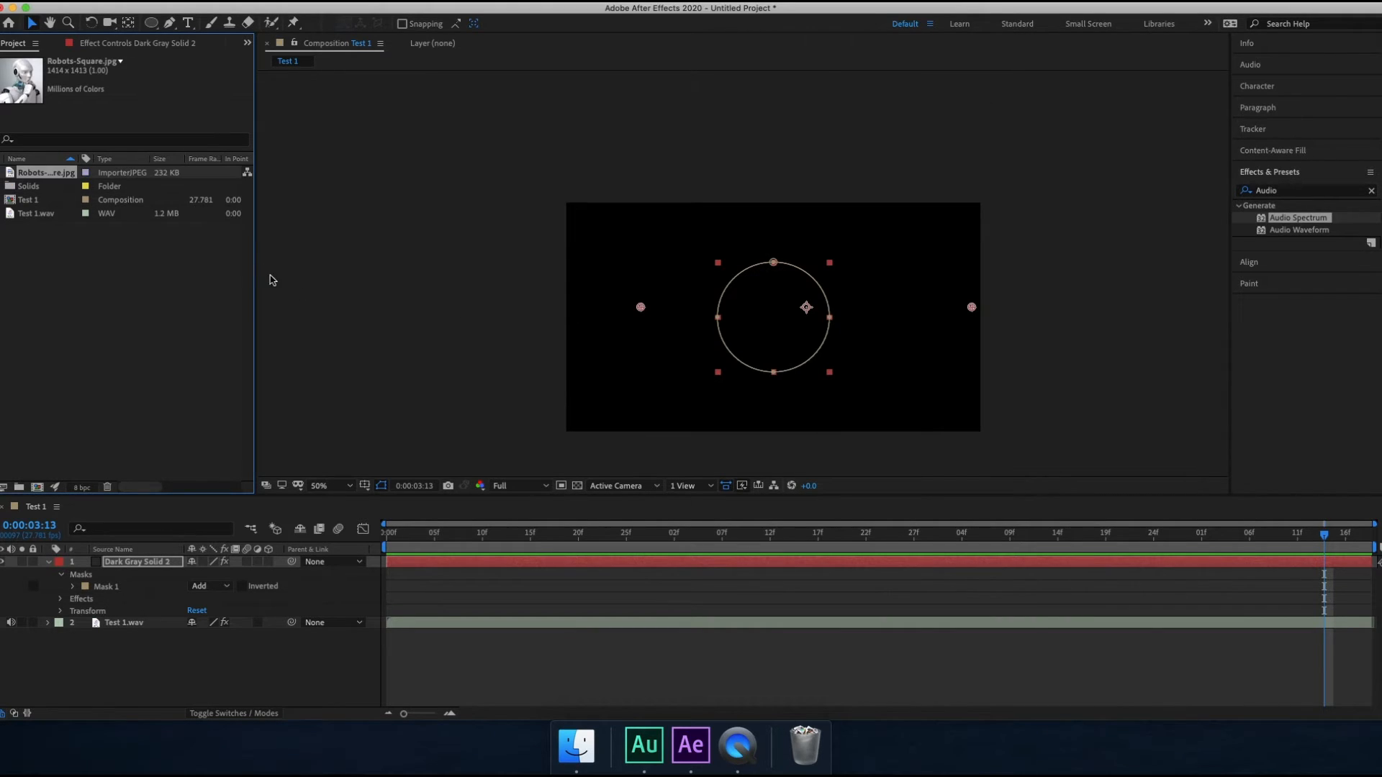
{"action": "left_click_drag", "start_coordinate": [34, 173], "coordinate": [140, 565]}
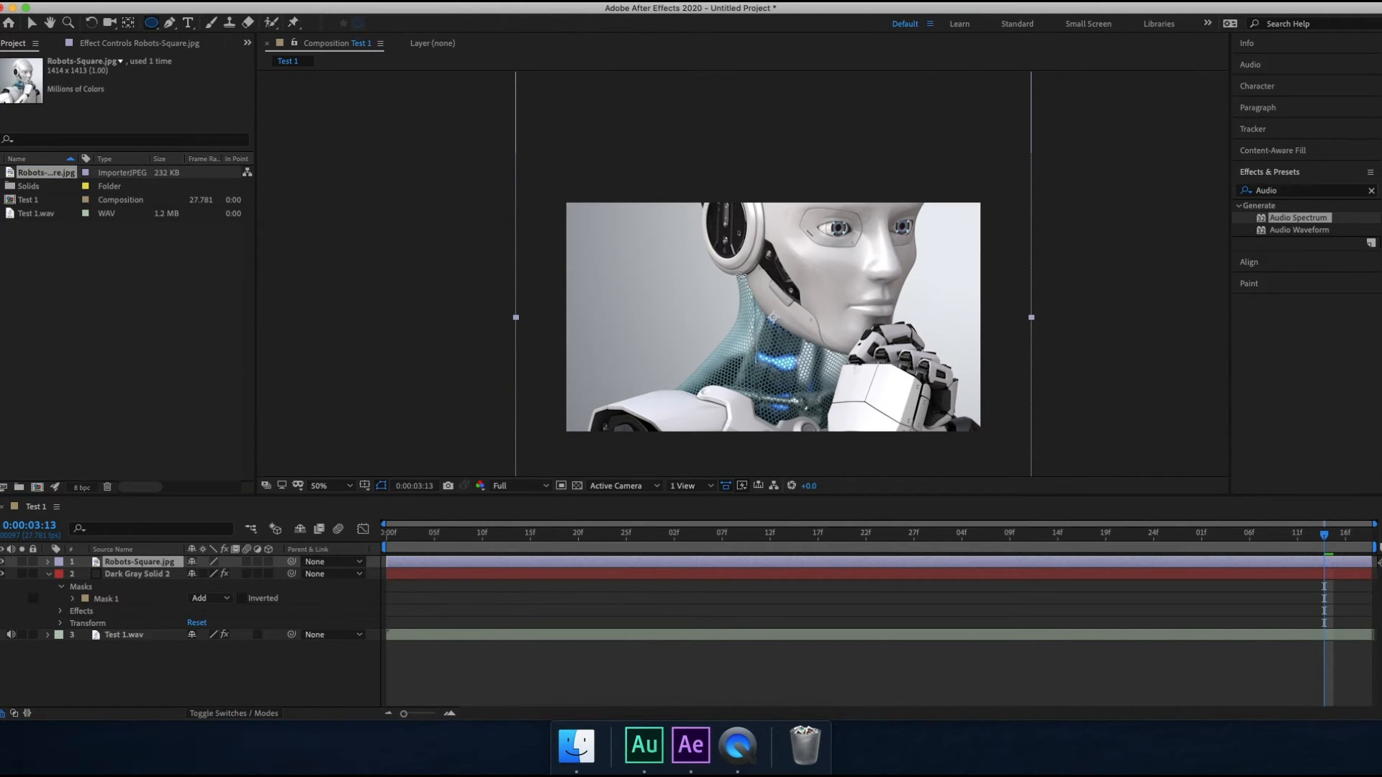
Step: Draw a circular mask on the Robots-Square.jpg layer, slightly larger than the spectrum circle, and center it in the composition both ways
{"action": "left_click_drag", "start_coordinate": [616, 233], "coordinate": [734, 273]}
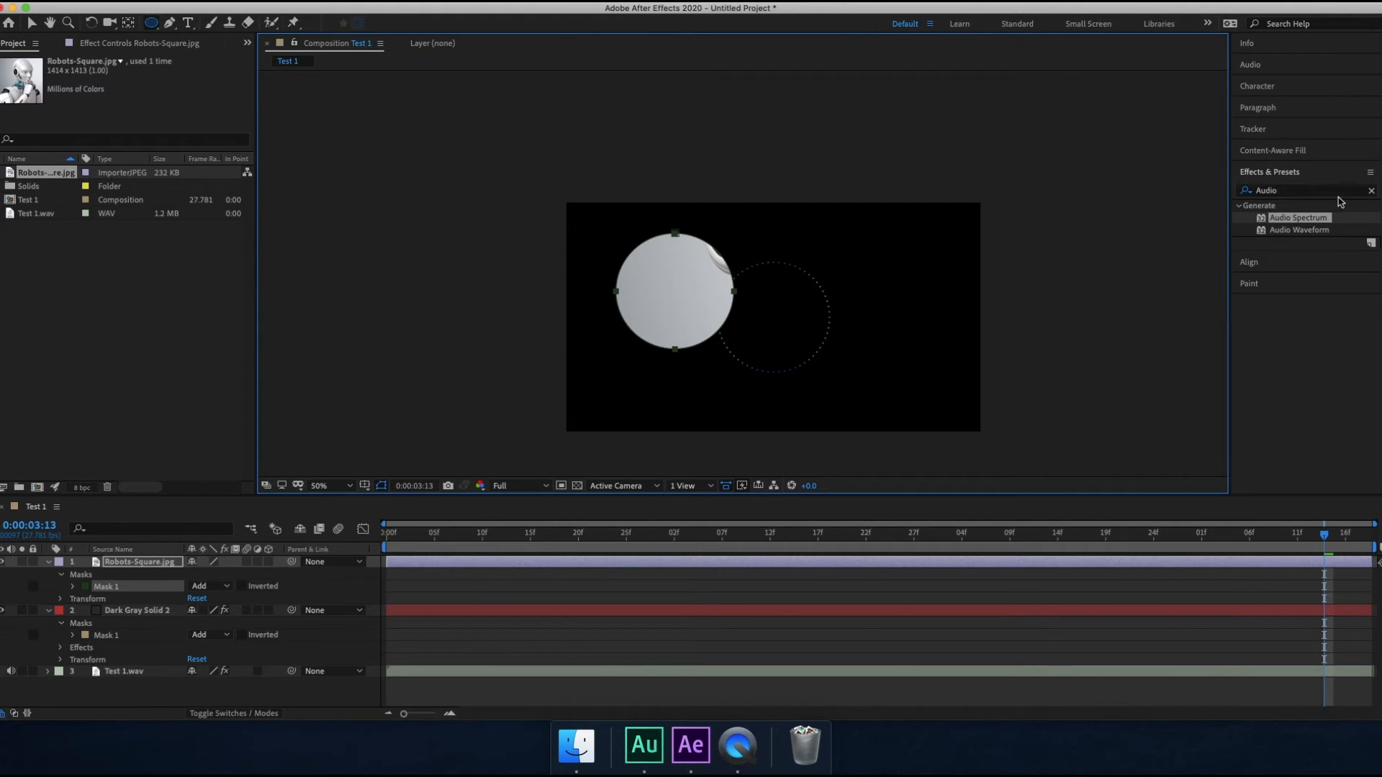
{"action": "left_click", "coordinate": [1250, 261]}
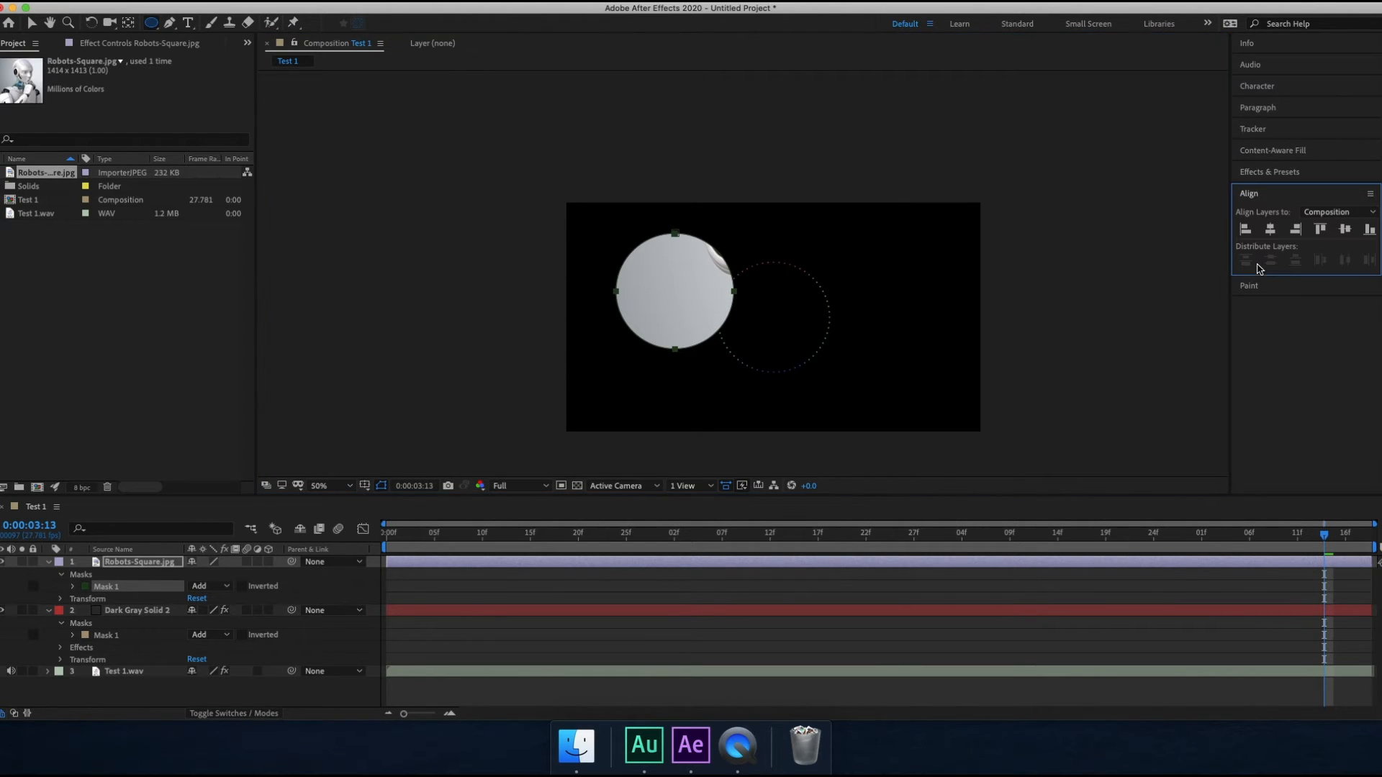
{"action": "left_click", "coordinate": [1270, 230]}
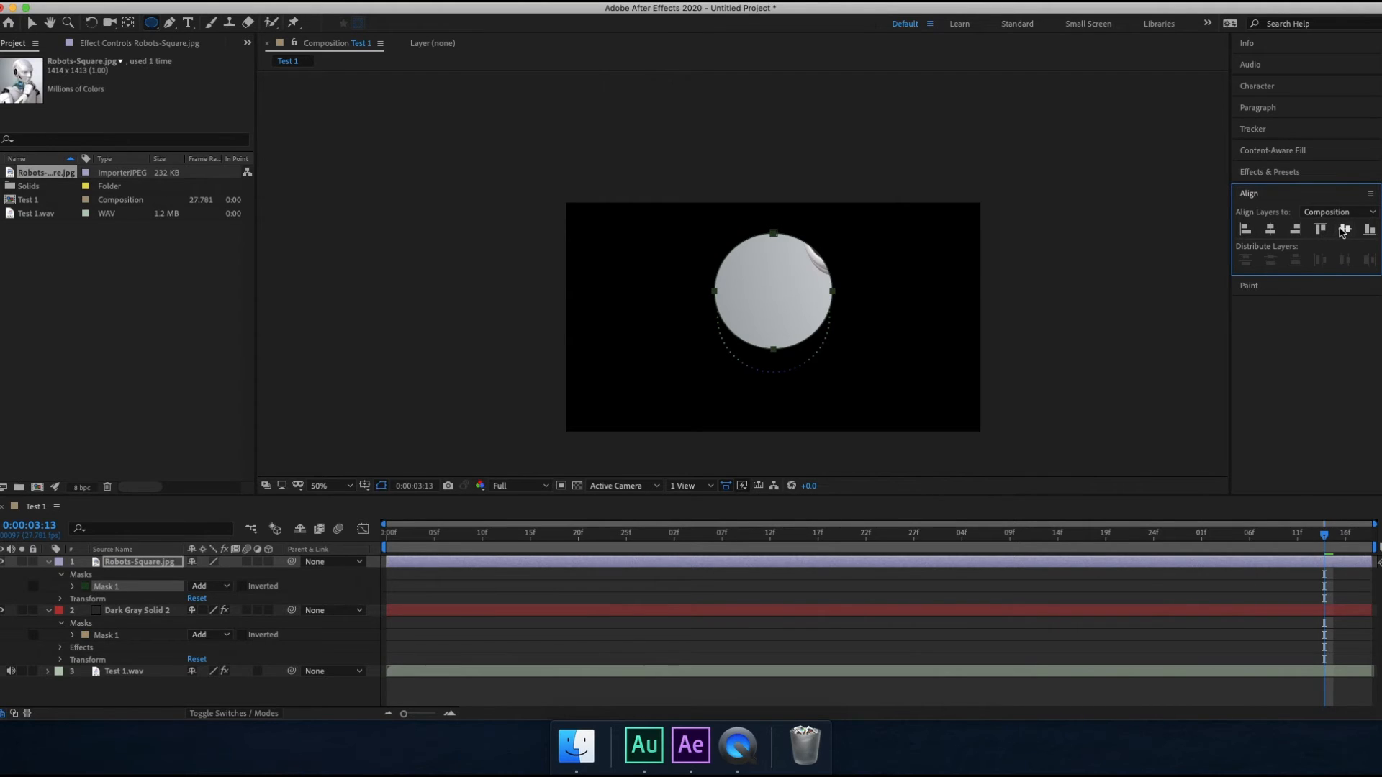
{"action": "left_click", "coordinate": [1346, 230]}
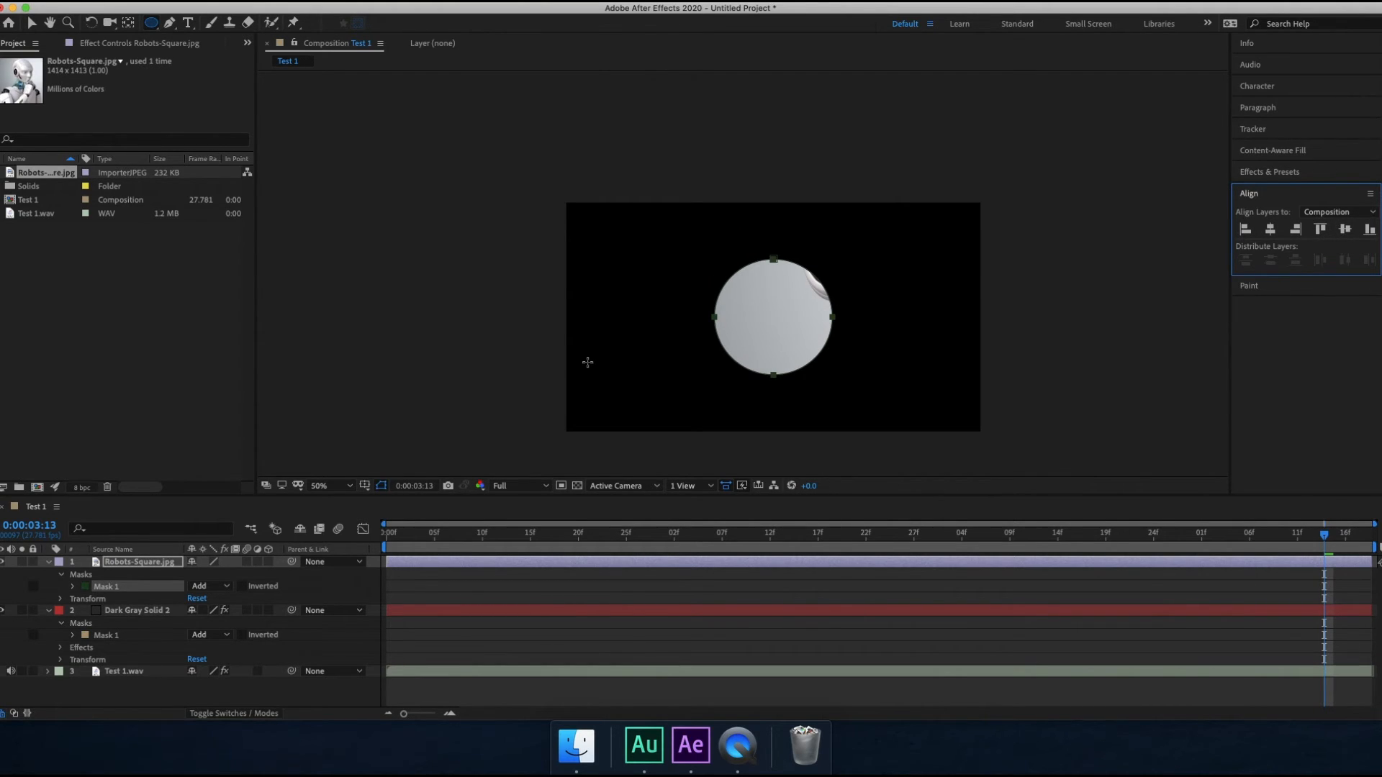
Step: Play the composition from the start to check the spectrum around the masked robot image
{"action": "left_click_drag", "start_coordinate": [1326, 540], "coordinate": [322, 578]}
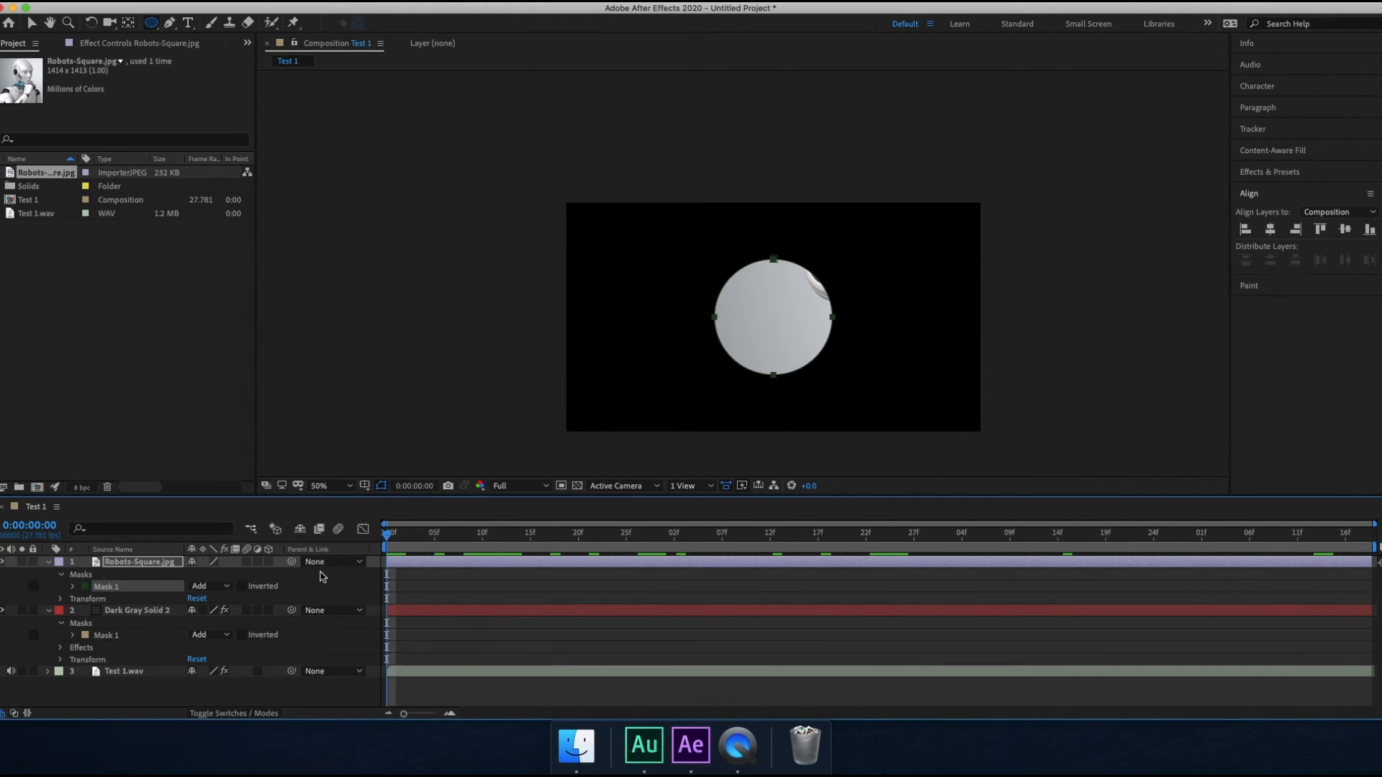
{"action": "key", "text": "space"}
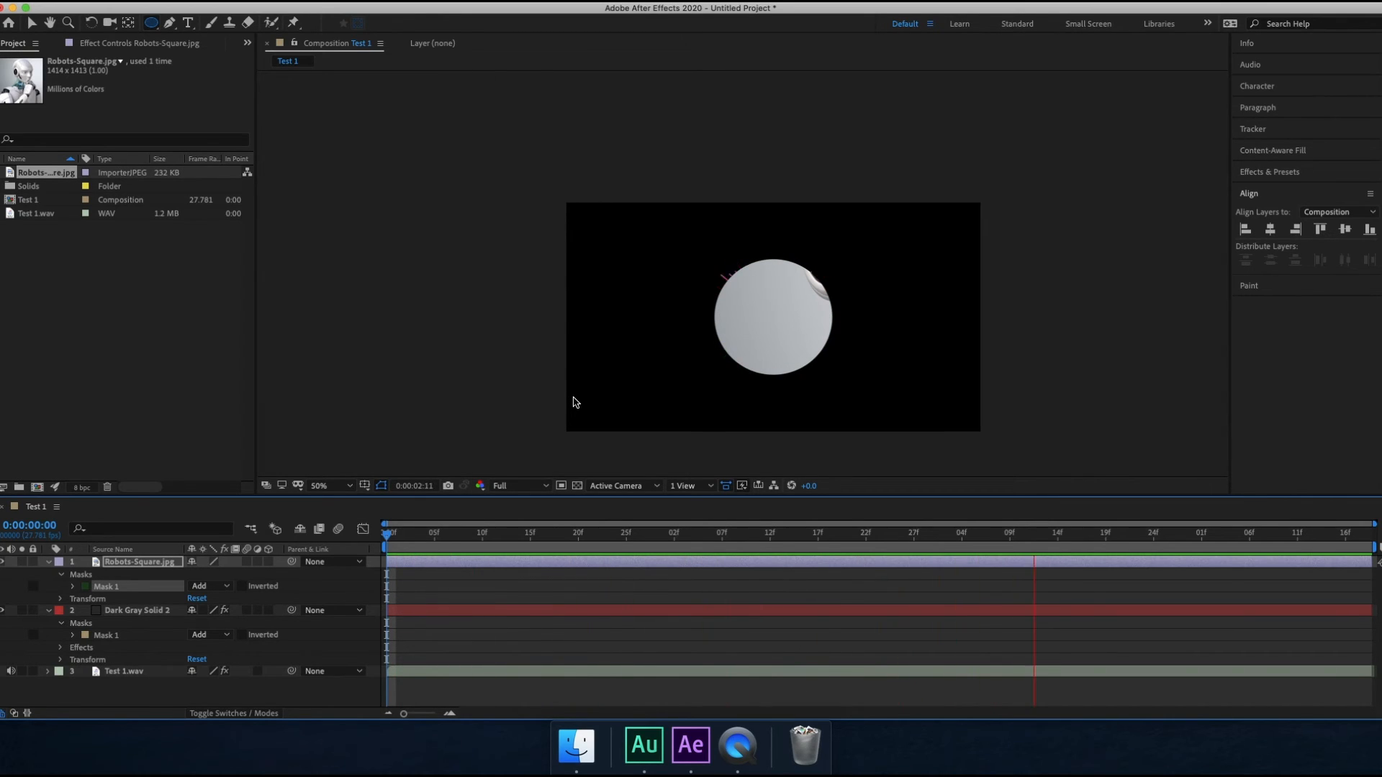
{"action": "key", "text": "space"}
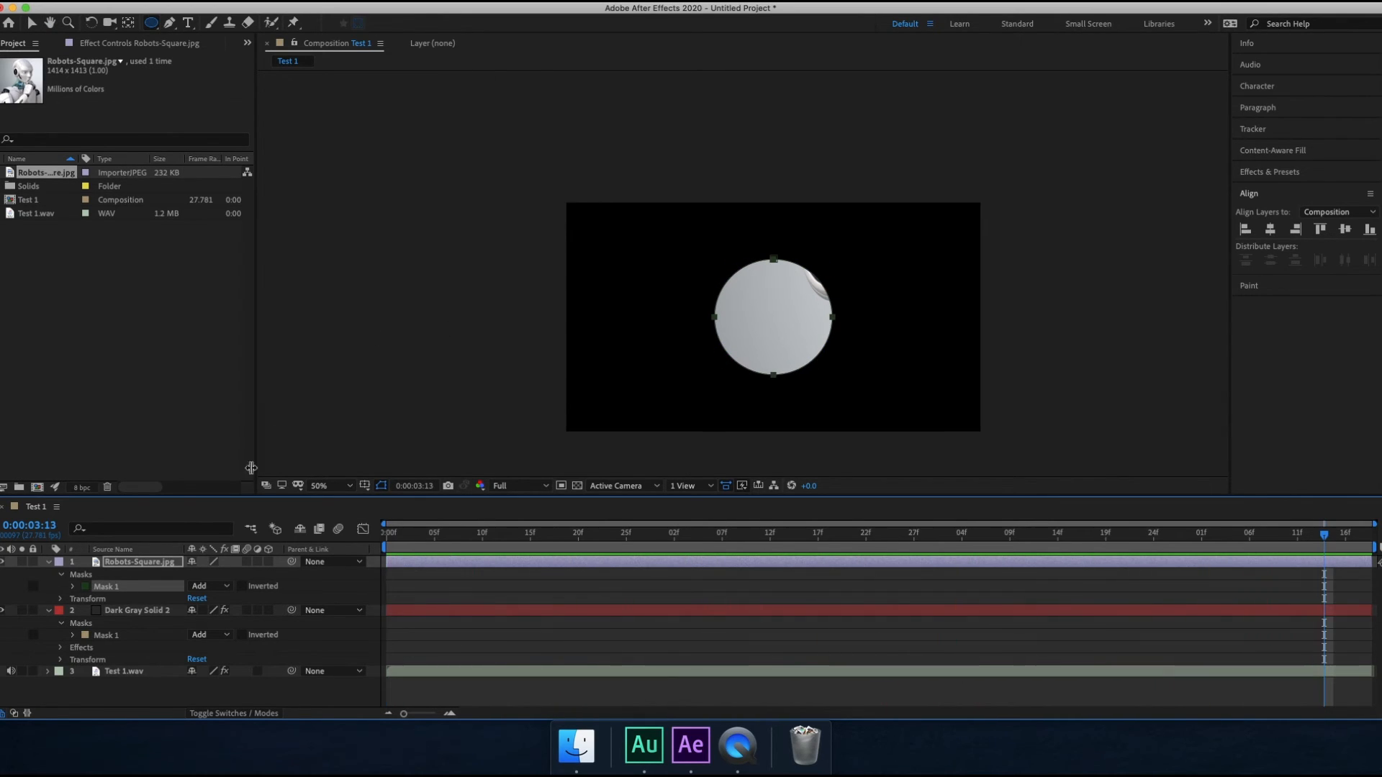
Step: Select the Dark Gray Solid 2 layer in the timeline
{"action": "left_click", "coordinate": [99, 609]}
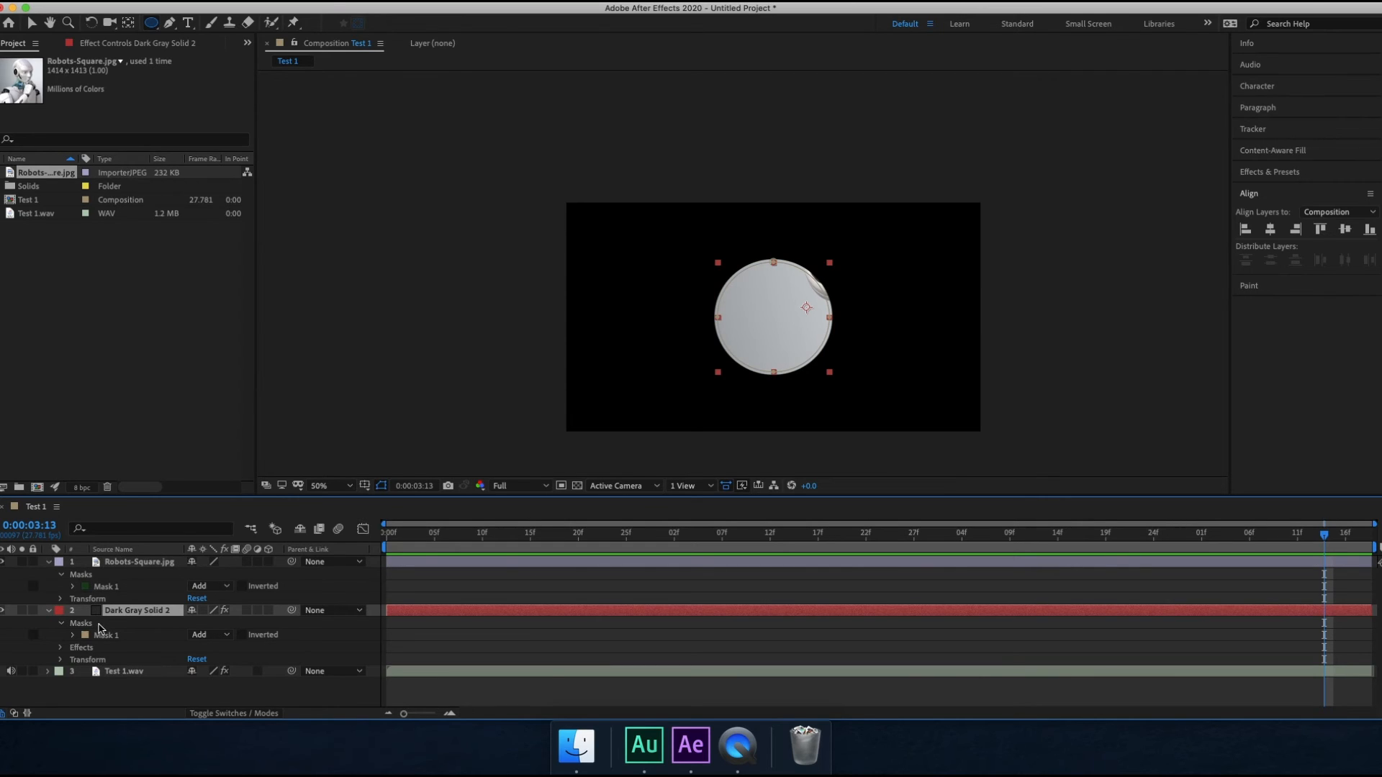